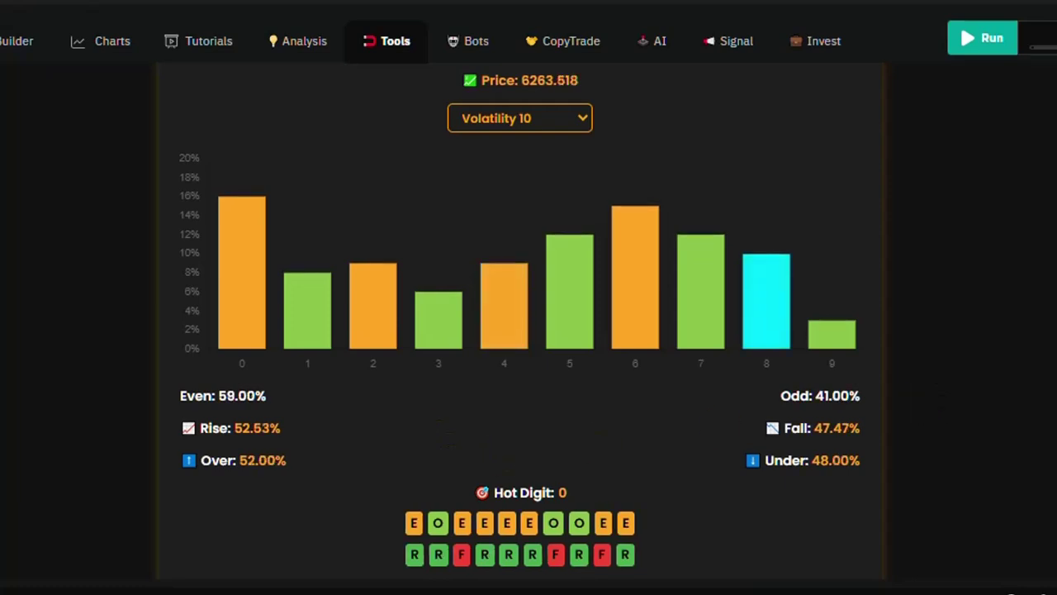
- Switch the live digit distribution to Volatility 10 (1s) and examine its even/odd and rise/fall statistics
{"action": "scroll", "coordinate": [519, 319], "scroll_direction": "up", "scroll_amount": 1}
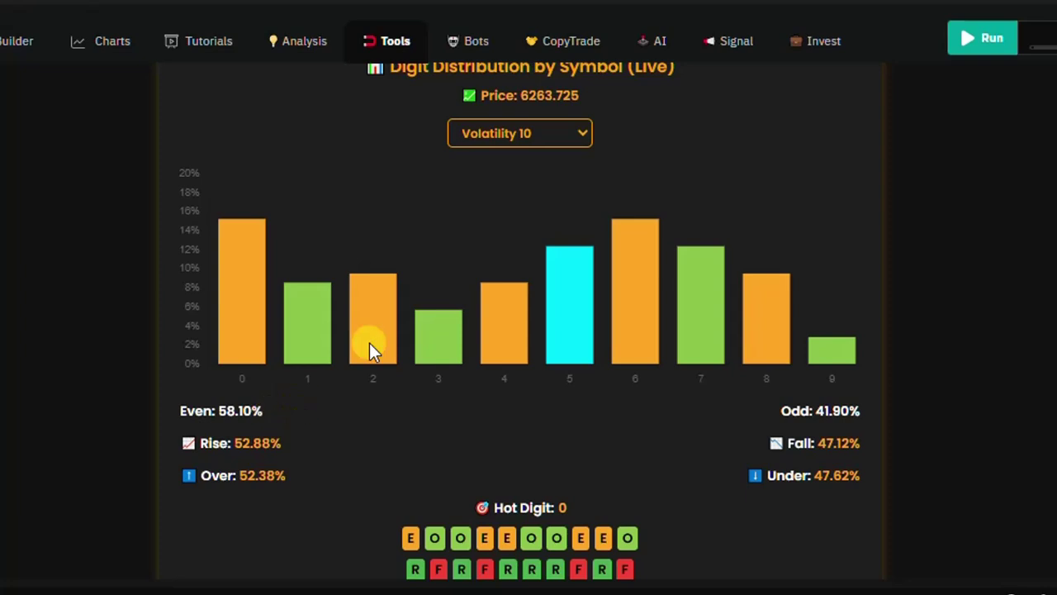
{"action": "left_click", "coordinate": [582, 134]}
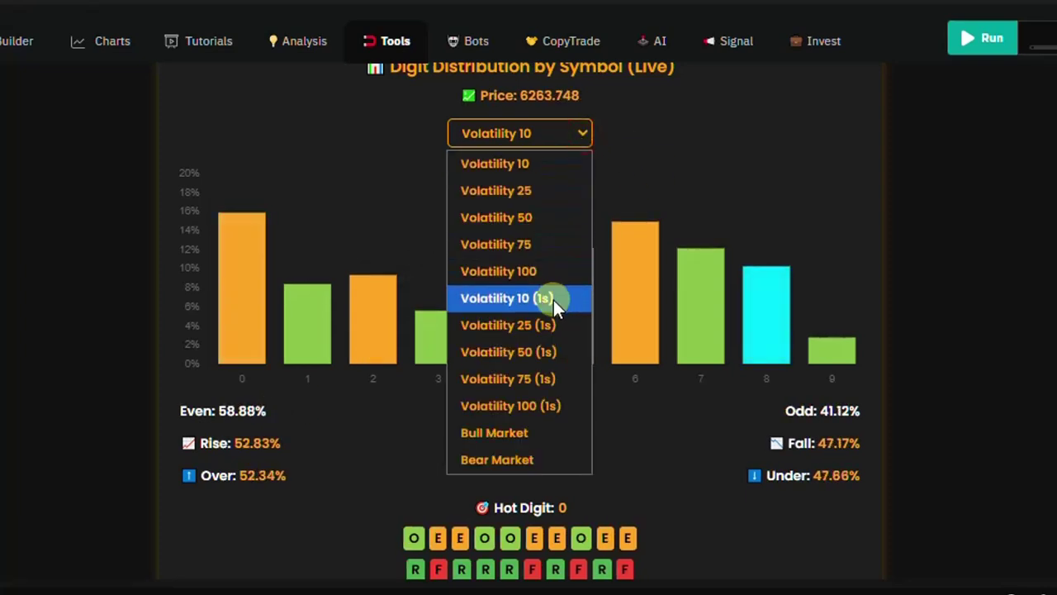
{"action": "left_click", "coordinate": [554, 299]}
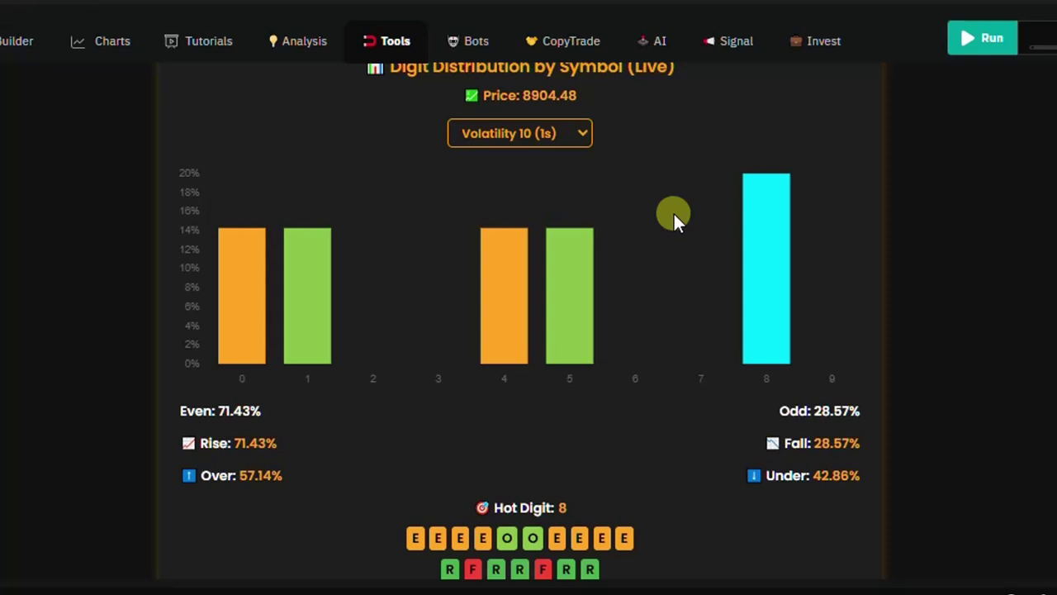
{"action": "scroll", "coordinate": [521, 322], "scroll_direction": "down", "scroll_amount": 3}
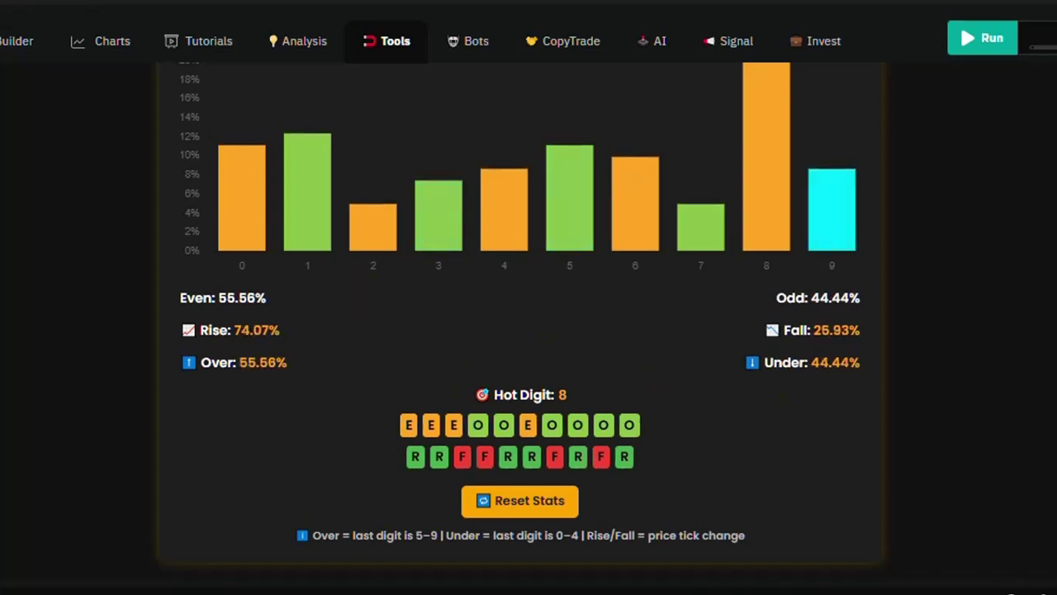
- Show the live digit distribution for Volatility 75 (1s)
{"action": "scroll", "coordinate": [520, 322], "scroll_direction": "up", "scroll_amount": 2}
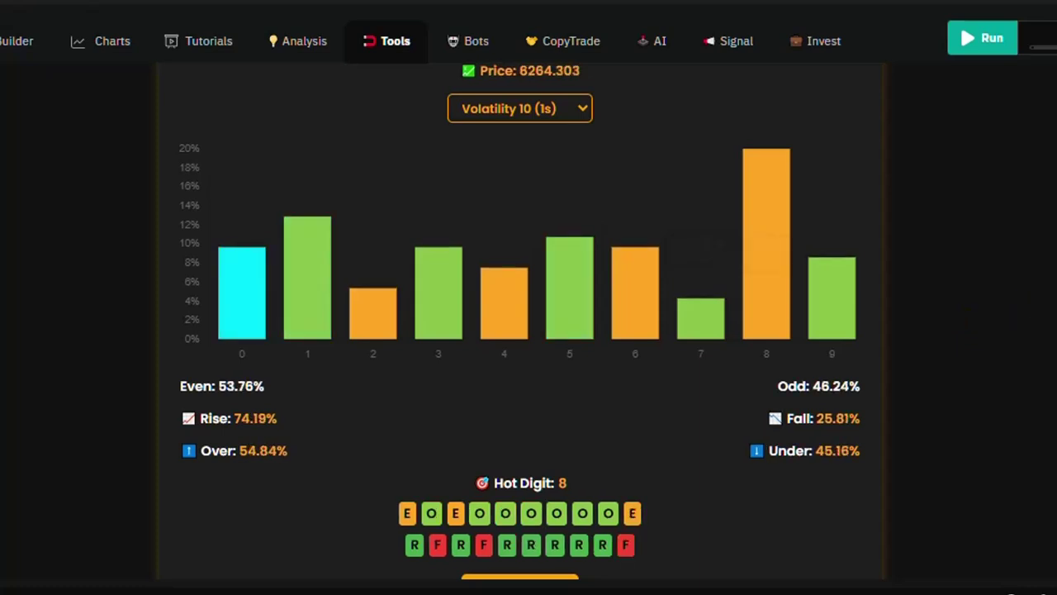
{"action": "scroll", "coordinate": [805, 239], "scroll_direction": "up", "scroll_amount": 1}
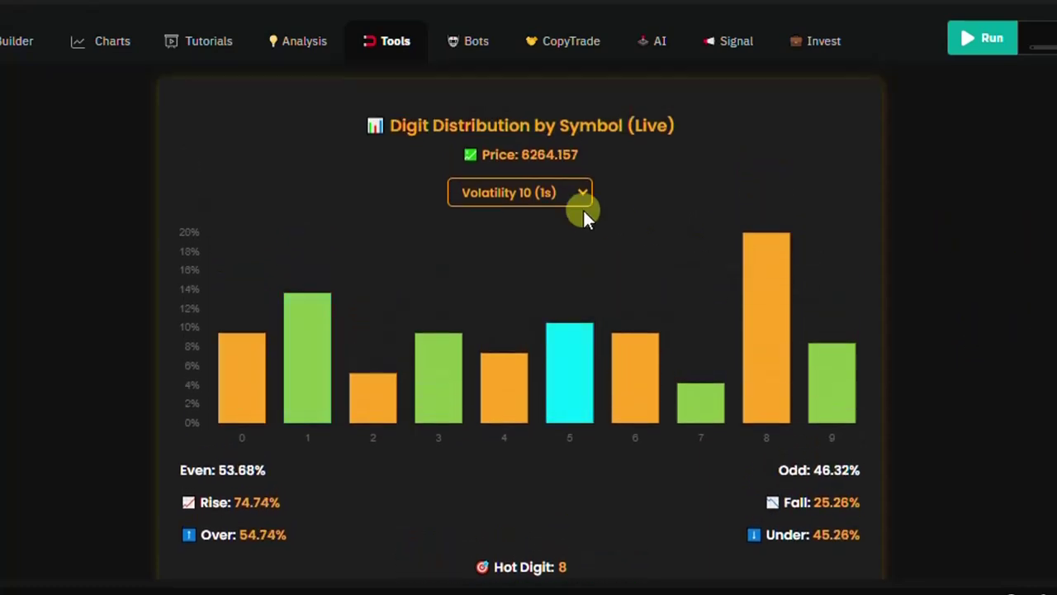
{"action": "left_click", "coordinate": [580, 197]}
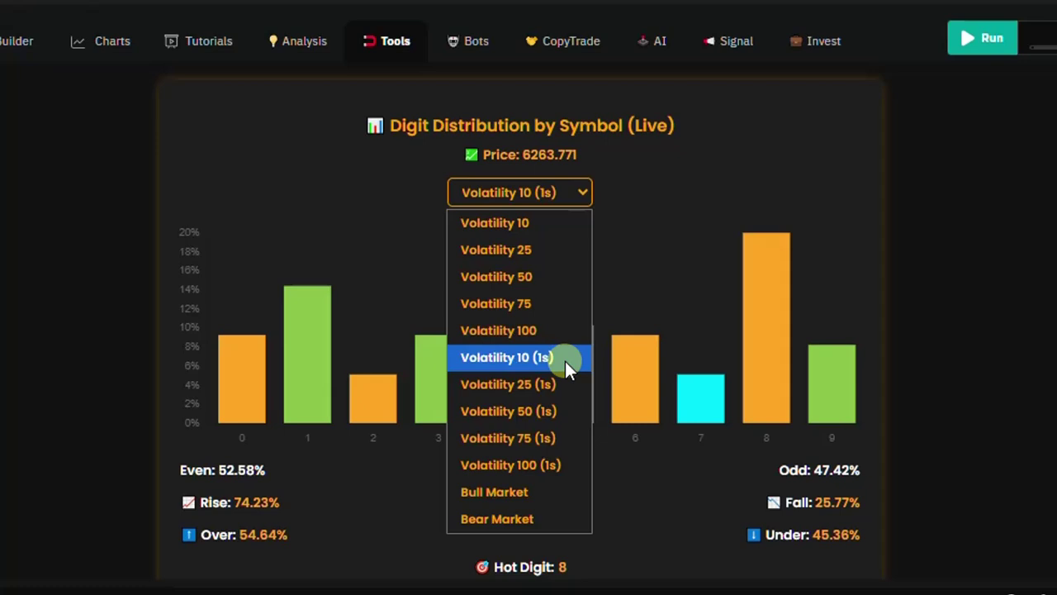
{"action": "left_click", "coordinate": [551, 439]}
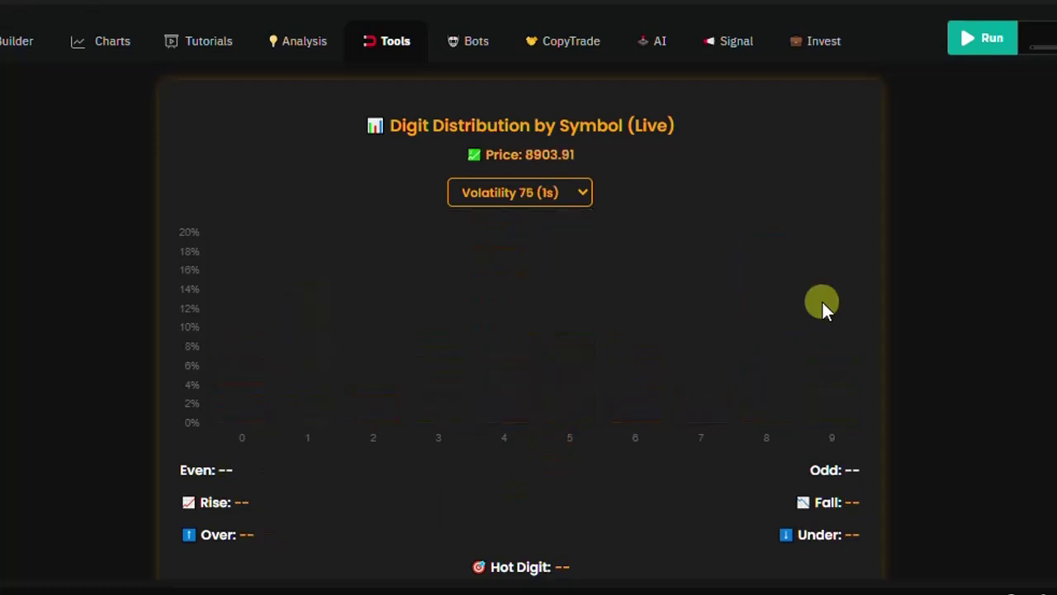
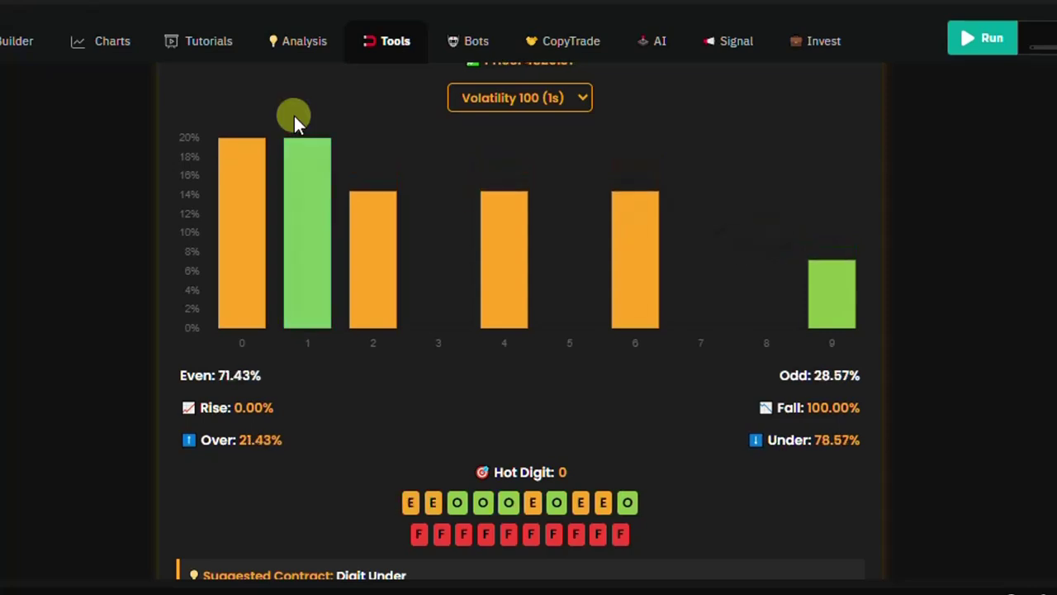
- Load the ProfitMax Alpha Version 2025 bot and set its trade type to Even/Odd with contract type Even
{"action": "left_click", "coordinate": [472, 50]}
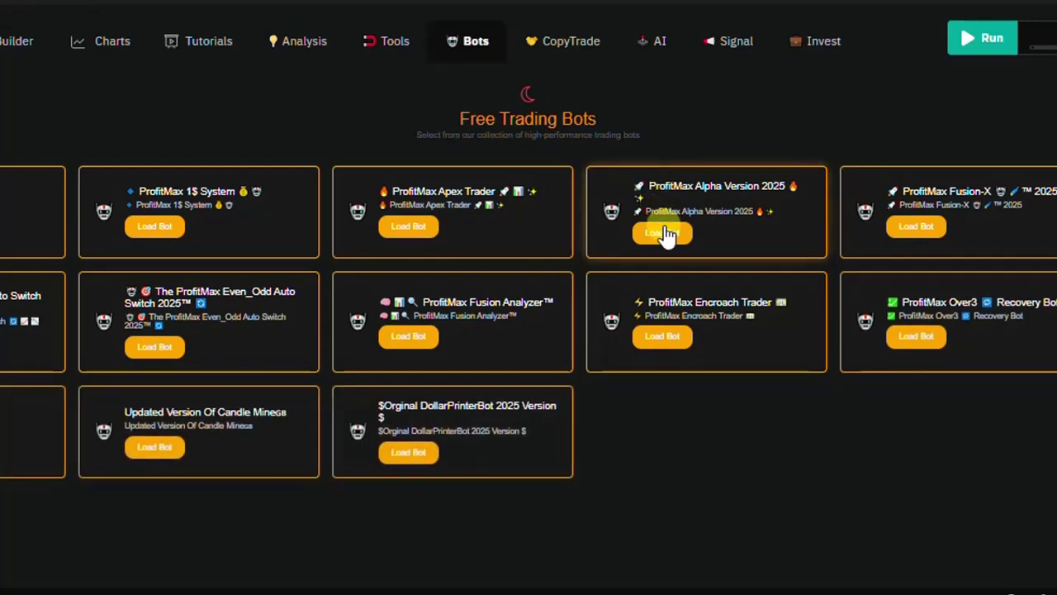
{"action": "left_click", "coordinate": [669, 235]}
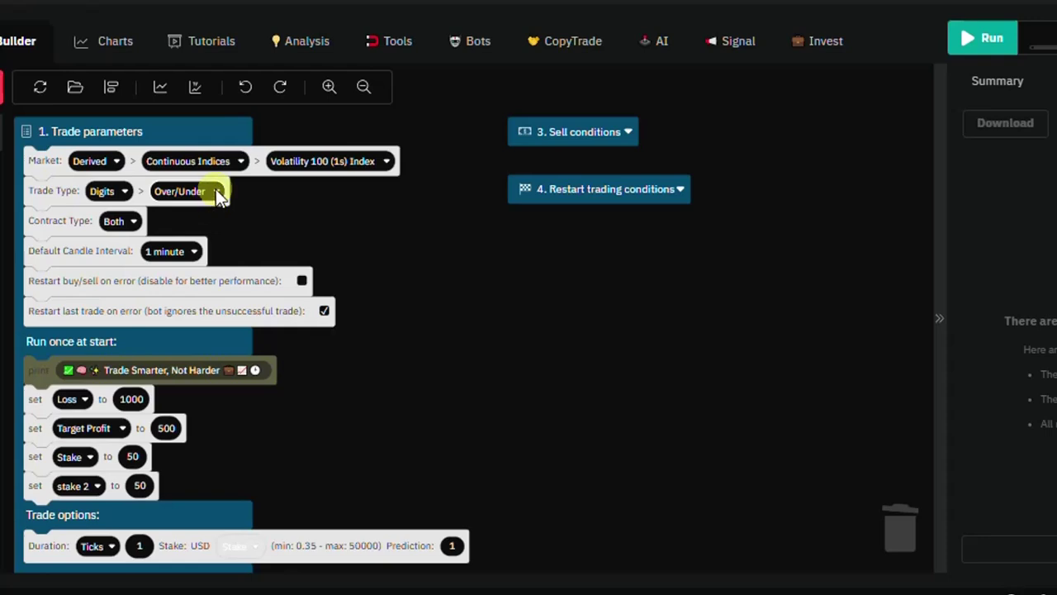
{"action": "left_click", "coordinate": [215, 191]}
{"action": "left_click", "coordinate": [211, 258]}
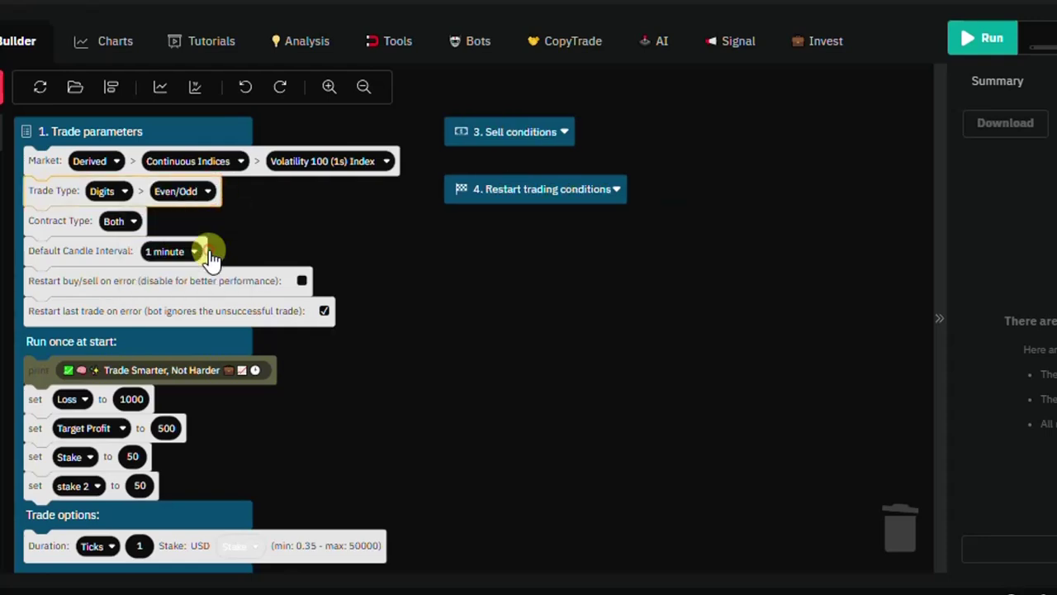
{"action": "left_click", "coordinate": [130, 220]}
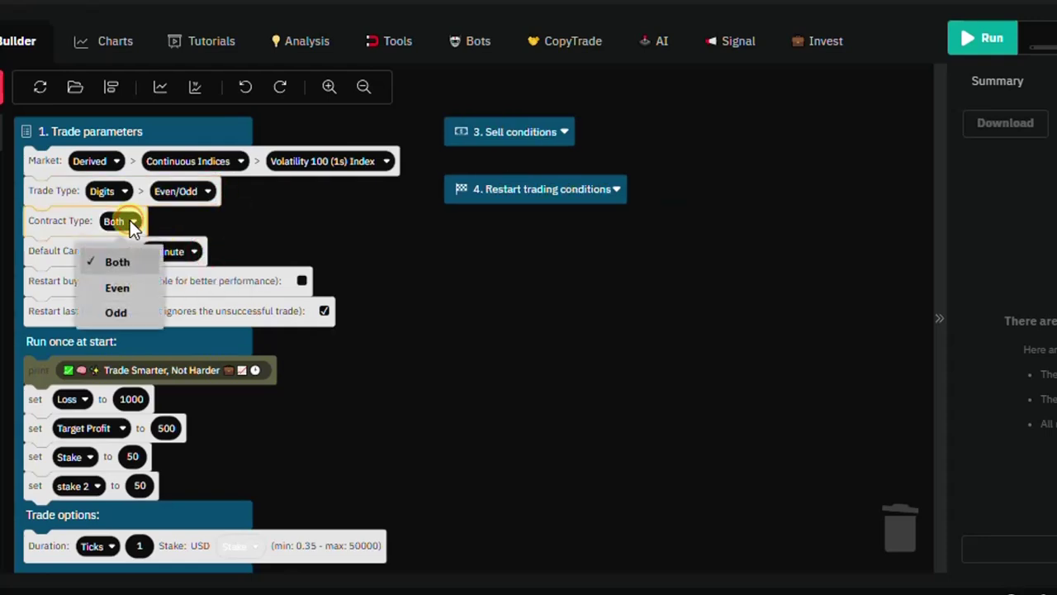
{"action": "left_click", "coordinate": [118, 287]}
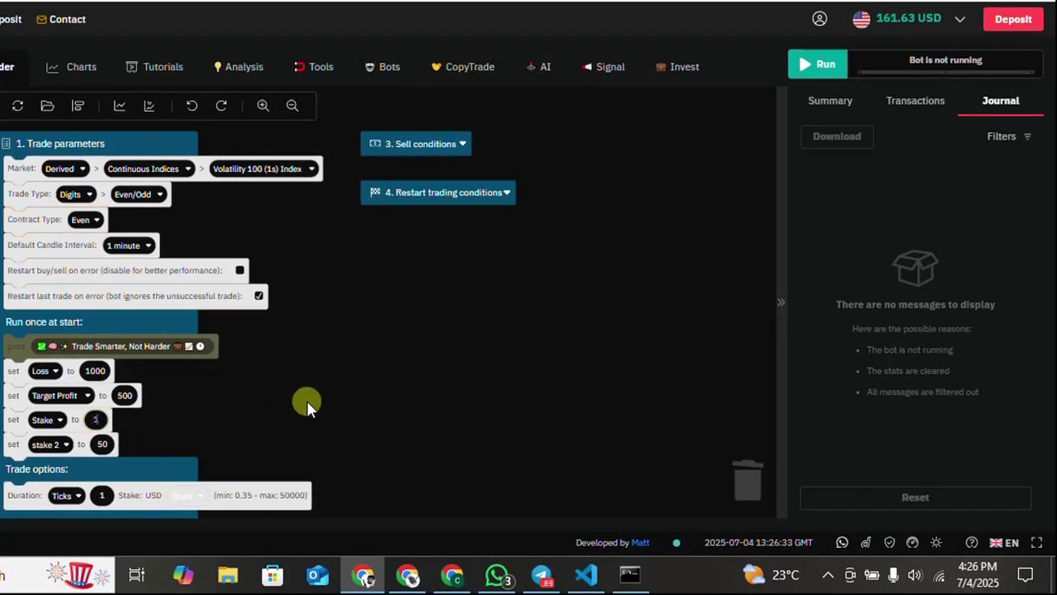
- Set both the Stake and stake 2 variables to 20 in the bot's start block
{"action": "left_click", "coordinate": [101, 445]}
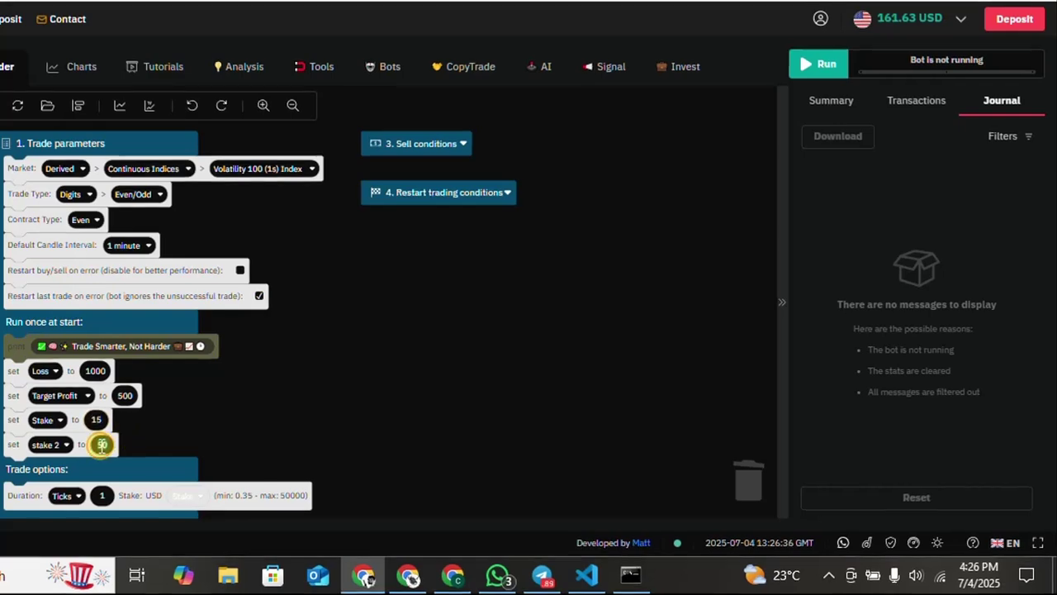
{"action": "left_click", "coordinate": [96, 420]}
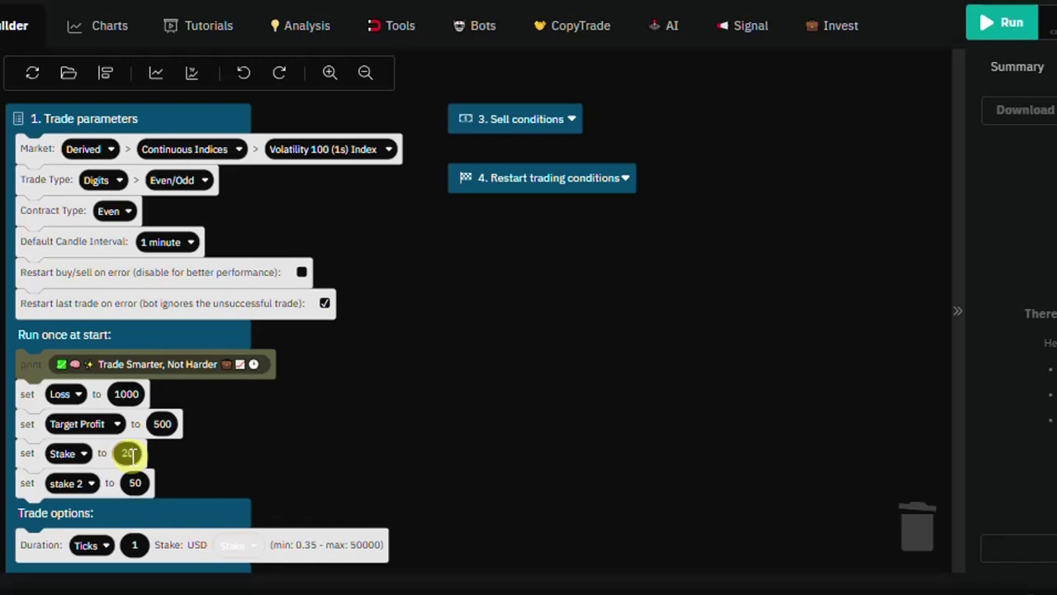
{"action": "left_click", "coordinate": [135, 484]}
{"action": "type", "text": "2"}
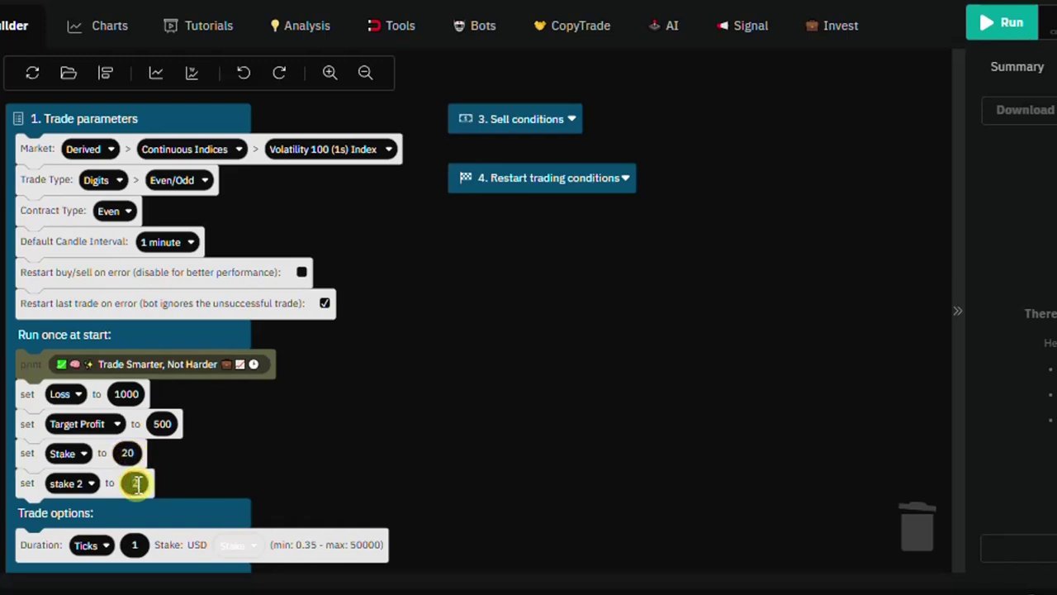
{"action": "type", "text": "0"}
{"action": "left_click", "coordinate": [429, 437]}
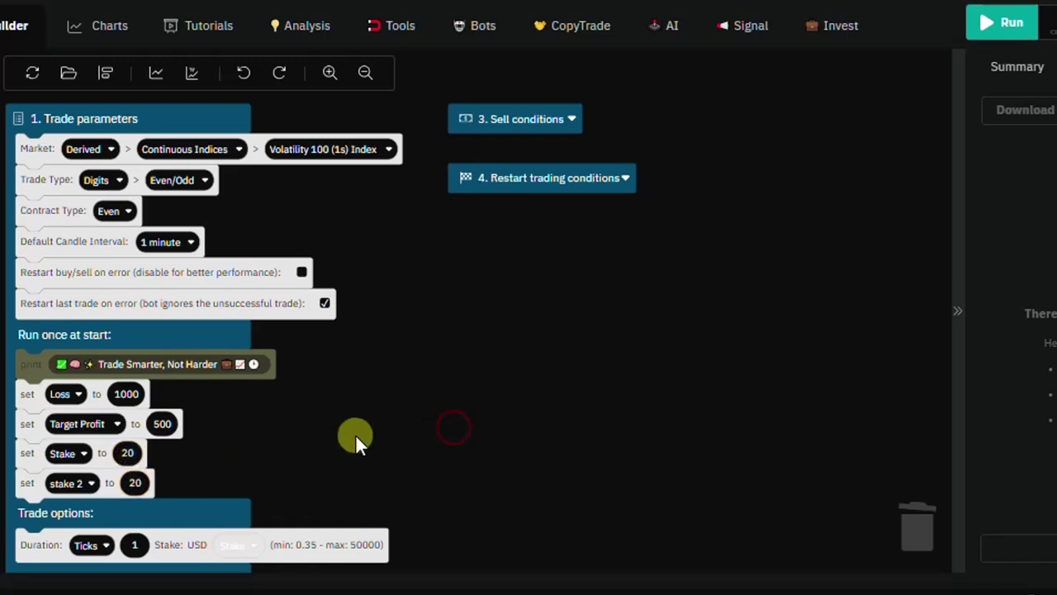
- Set the bot's Target Profit to 50
{"action": "left_click", "coordinate": [169, 424]}
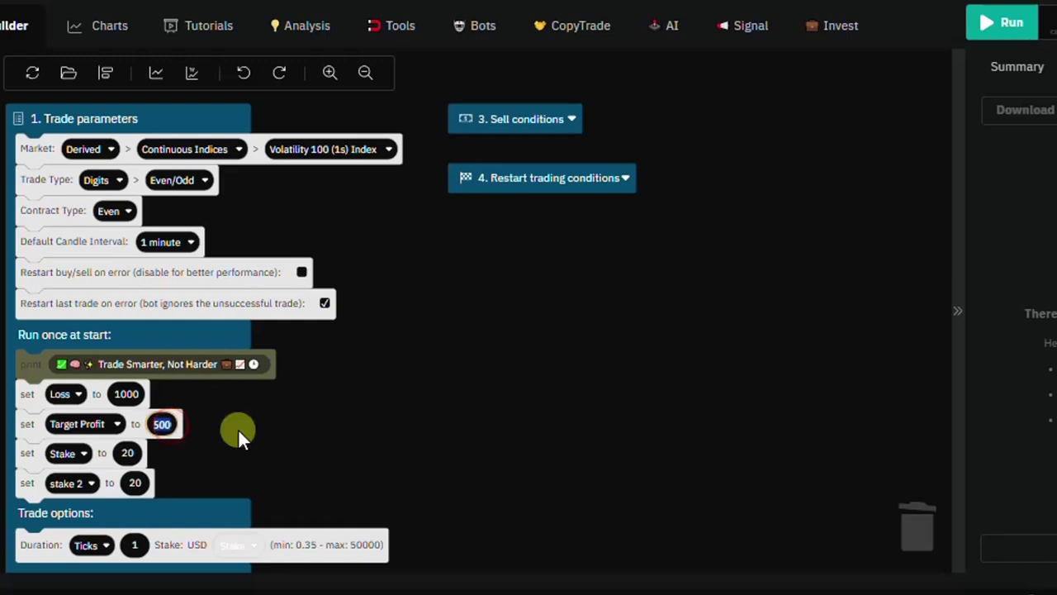
{"action": "type", "text": "50"}
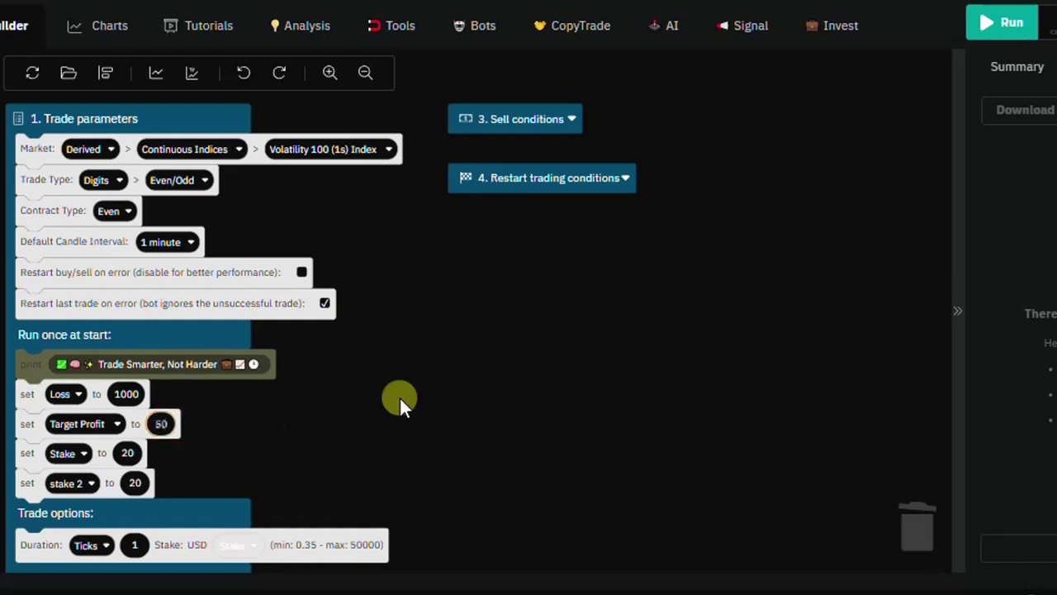
{"action": "left_click", "coordinate": [492, 372]}
- Return to the live digit distribution tool and examine the even/odd pattern for Volatility 100 (1s)
{"action": "left_click", "coordinate": [406, 40]}
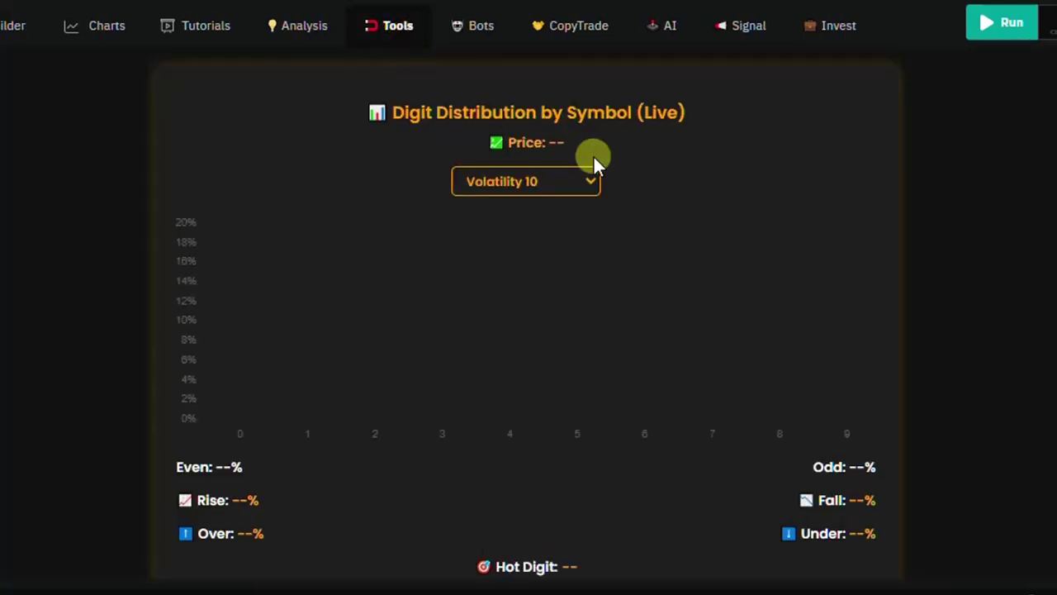
{"action": "left_click", "coordinate": [588, 181]}
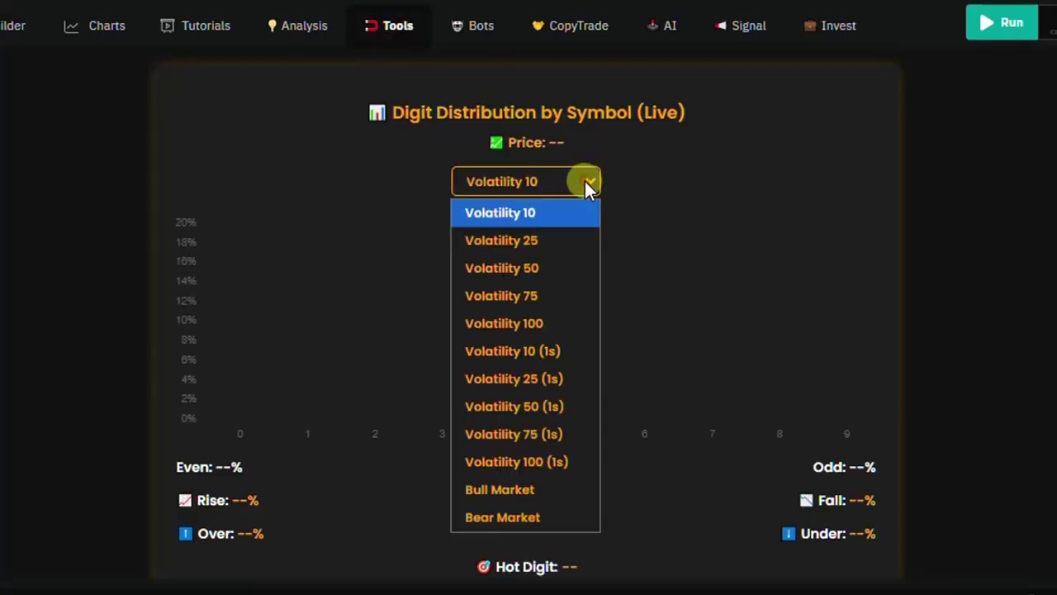
{"action": "left_click", "coordinate": [562, 453]}
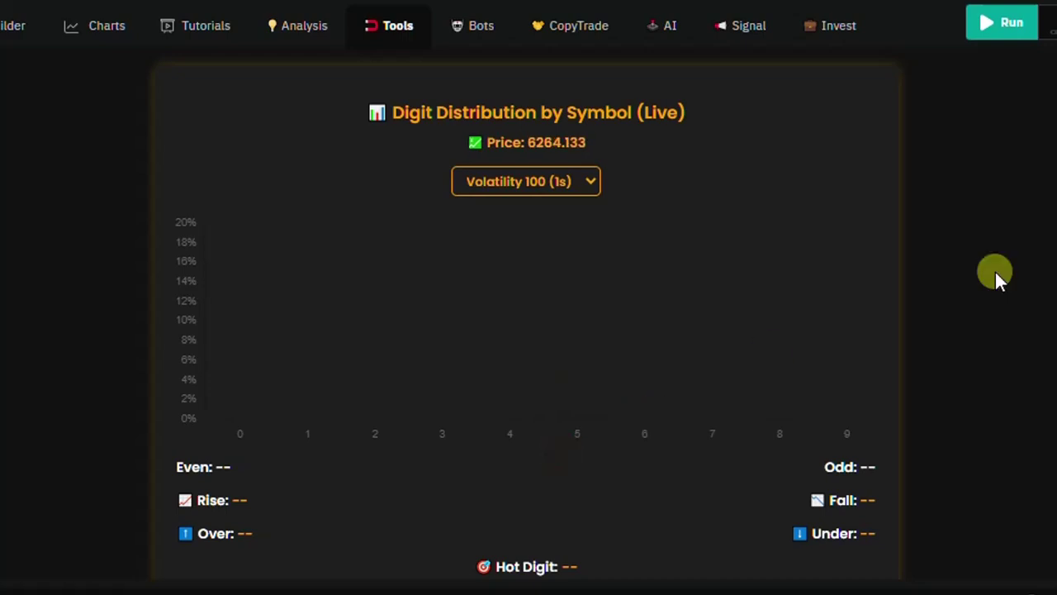
{"action": "scroll", "coordinate": [527, 313], "scroll_direction": "down", "scroll_amount": 2}
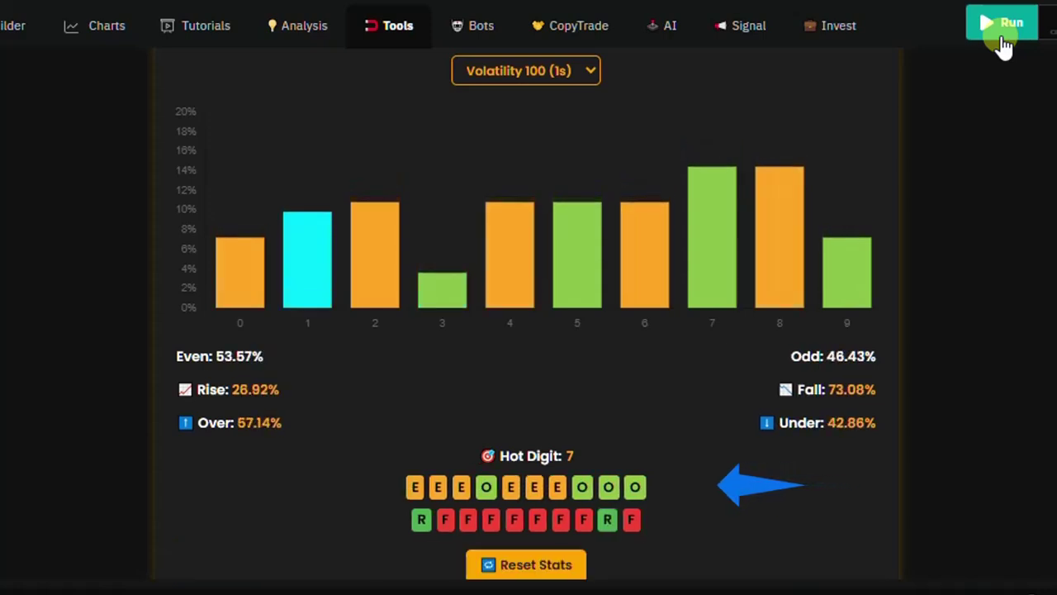
- Run the configured bot and acknowledge its completion alert in the bot builder
{"action": "left_click", "coordinate": [1004, 45]}
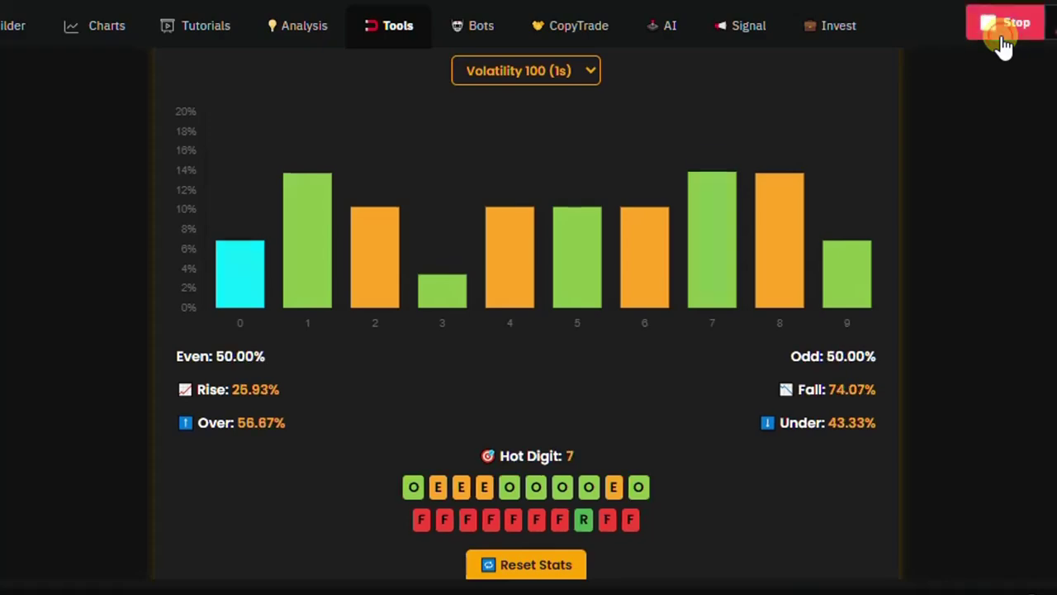
{"action": "left_click", "coordinate": [13, 26]}
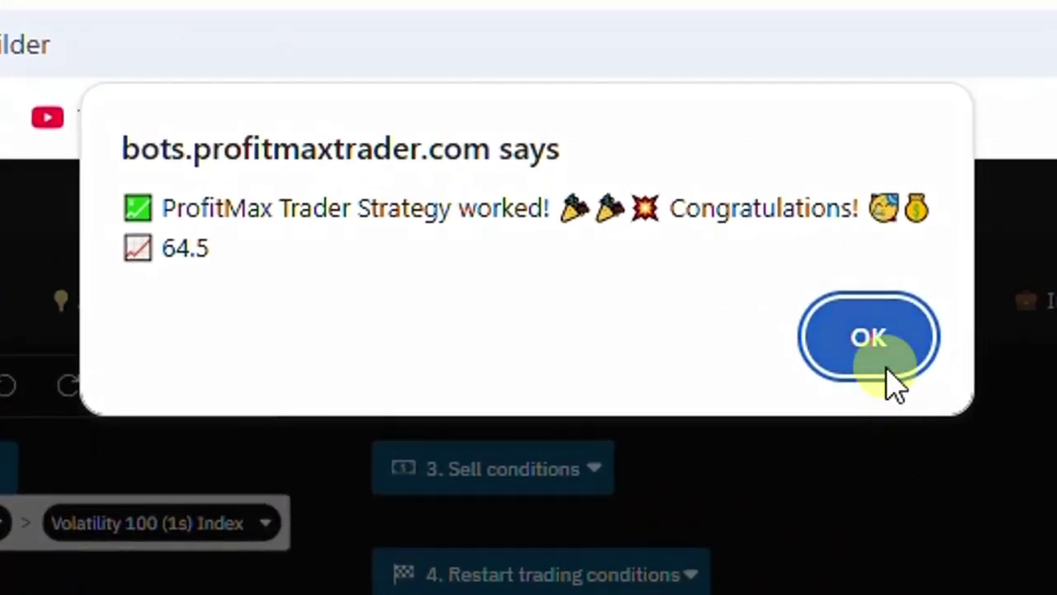
{"action": "left_click", "coordinate": [887, 370]}
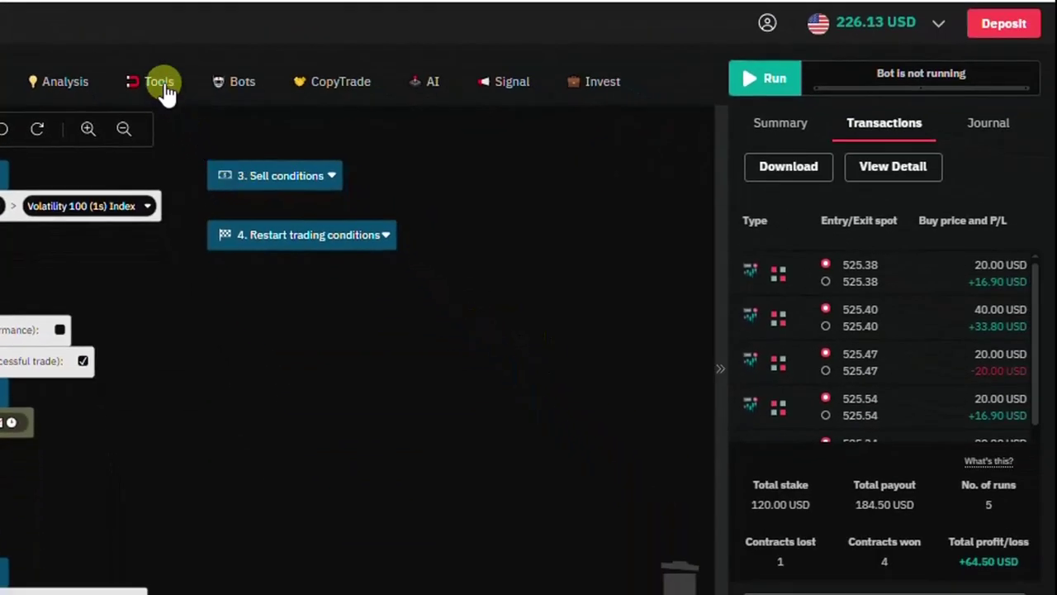
- Reopen the live digit distribution tool and examine the Volatility 10 statistics, recent digit sequence and suggested contract
{"action": "left_click", "coordinate": [163, 89]}
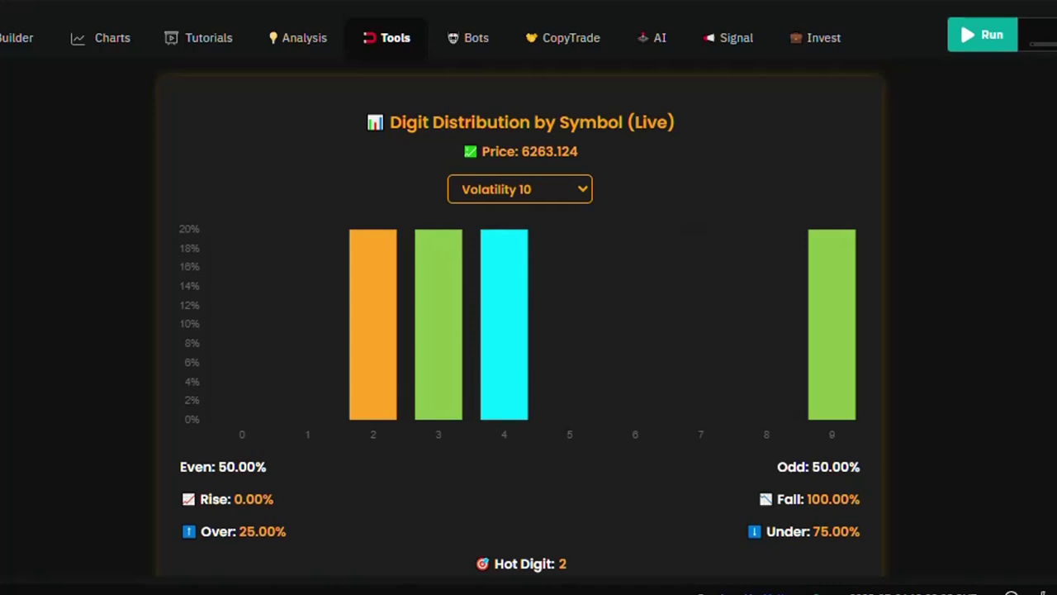
{"action": "scroll", "coordinate": [528, 330], "scroll_direction": "down", "scroll_amount": 3}
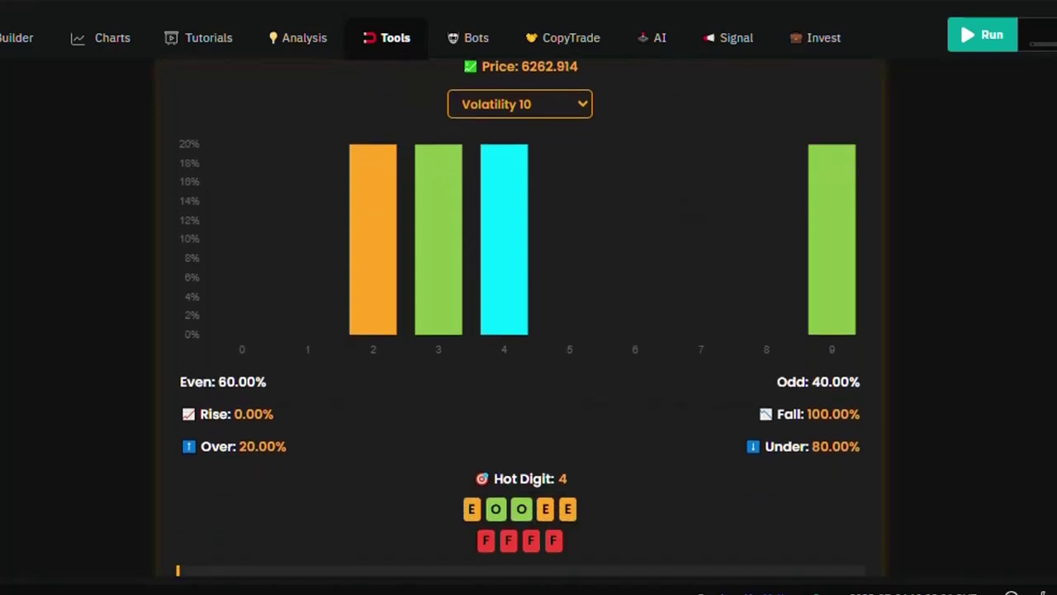
{"action": "scroll", "coordinate": [521, 330], "scroll_direction": "down", "scroll_amount": 1}
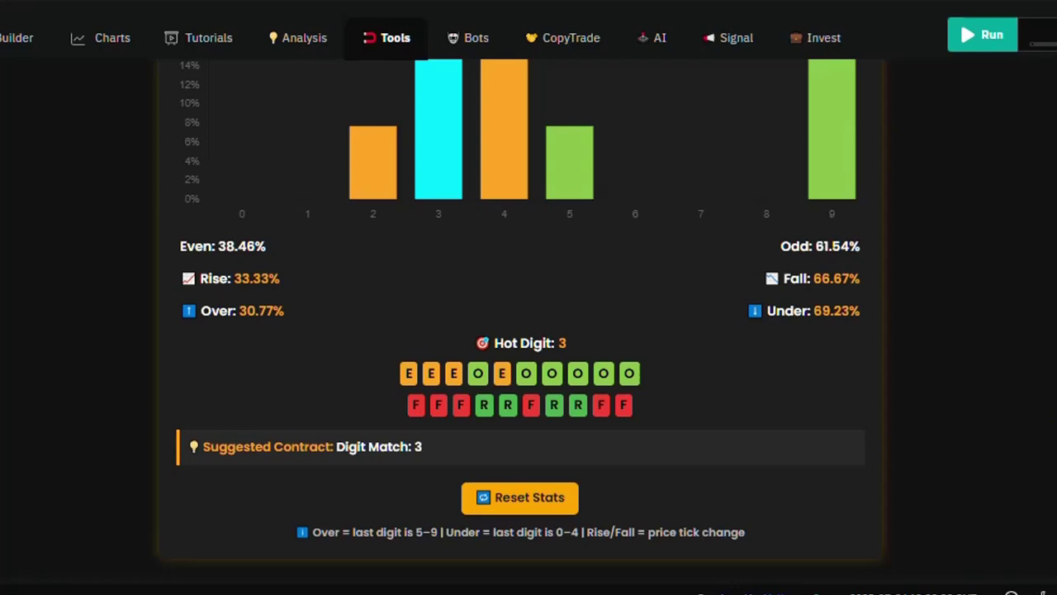
{"action": "scroll", "coordinate": [521, 319], "scroll_direction": "up", "scroll_amount": 3}
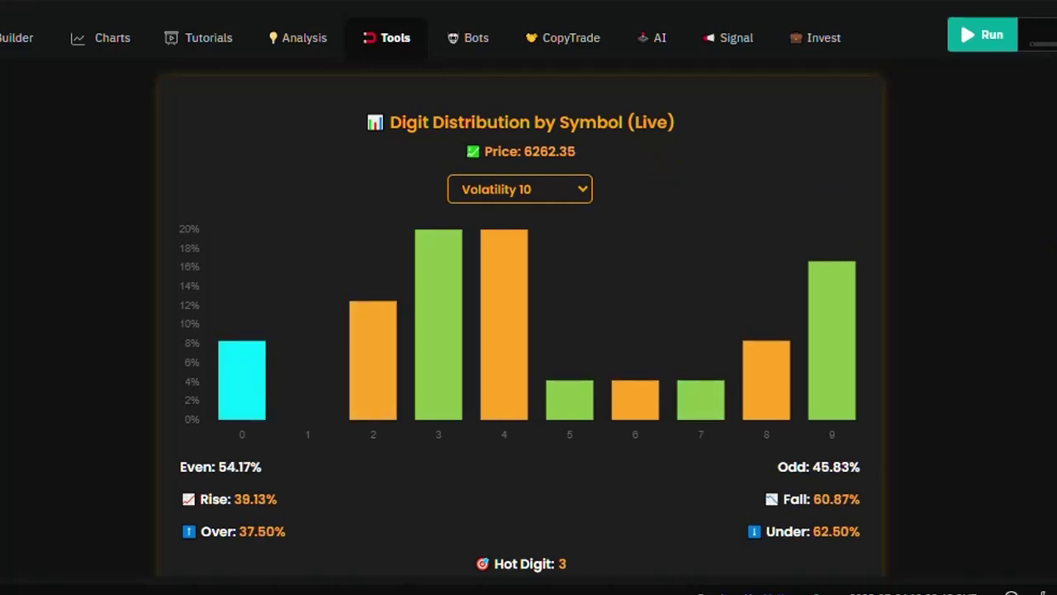
- Switch the live digit distribution from Volatility 10 to Volatility 10 (1s)
{"action": "scroll", "coordinate": [520, 318], "scroll_direction": "down", "scroll_amount": 1}
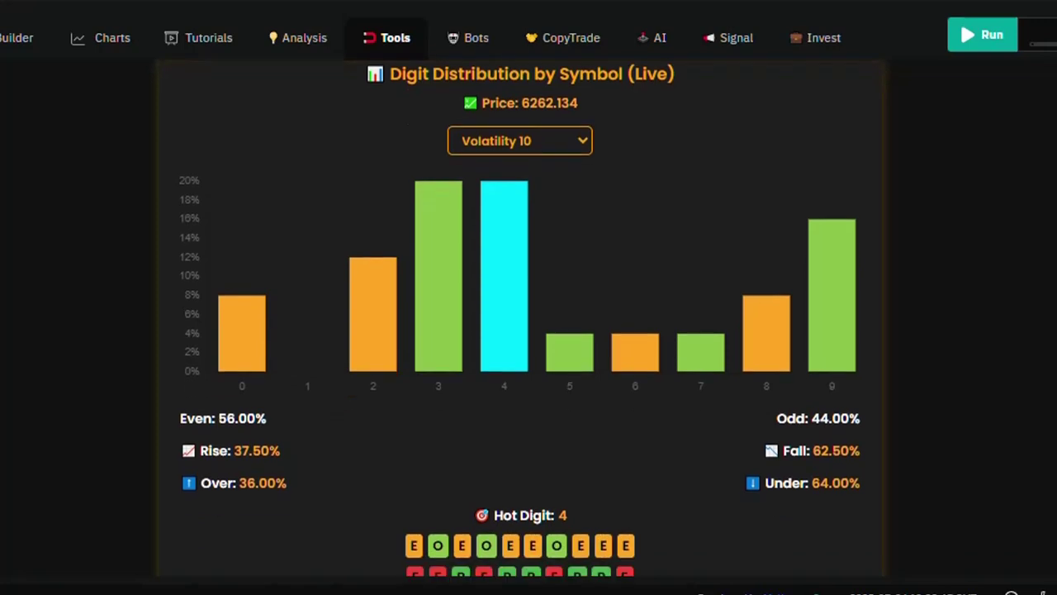
{"action": "scroll", "coordinate": [918, 190], "scroll_direction": "up", "scroll_amount": 1}
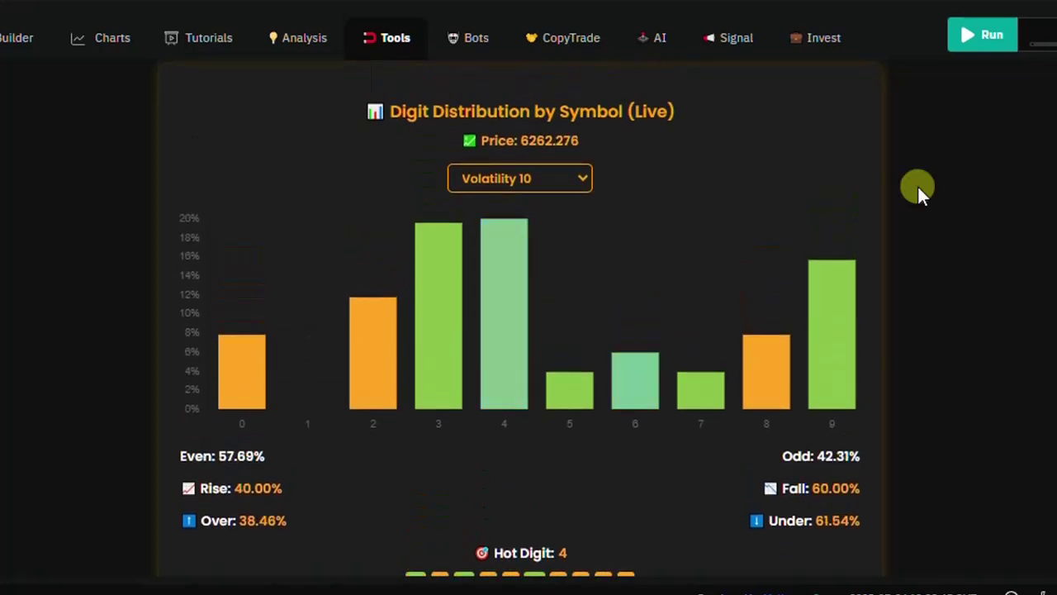
{"action": "left_click", "coordinate": [579, 180]}
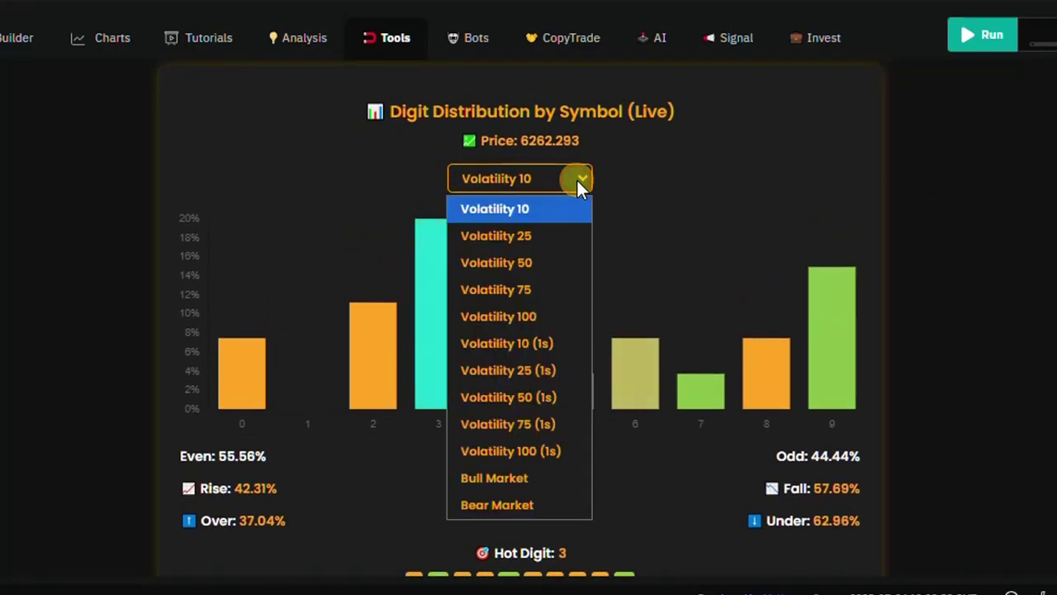
{"action": "left_click", "coordinate": [549, 346]}
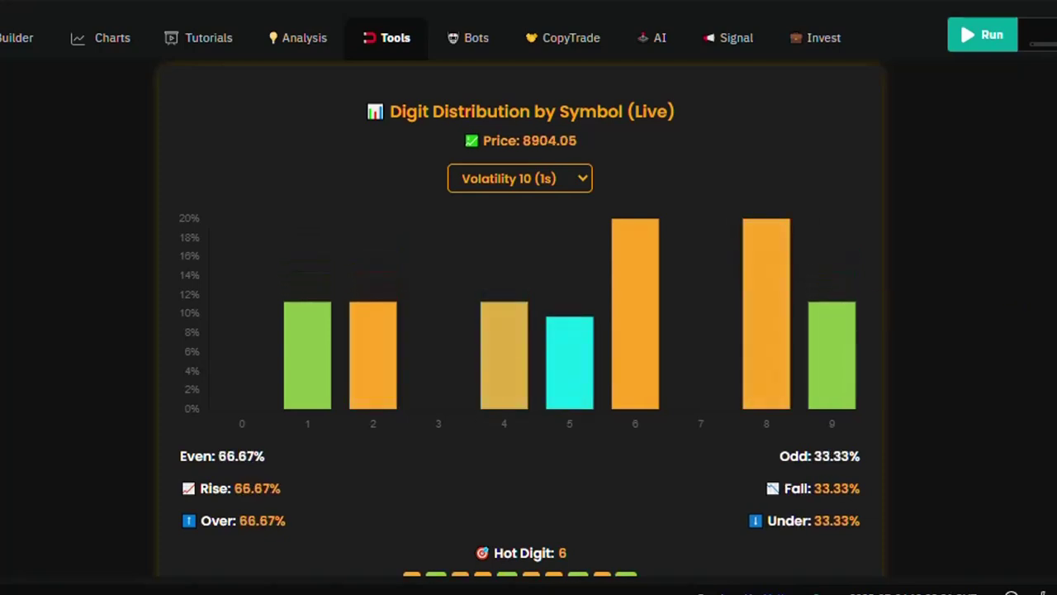
- Check the Volatility 10 (1s) digit statistics and set the bot's market to Volatility 10 (1s) Index in the bot builder
{"action": "scroll", "coordinate": [519, 317], "scroll_direction": "down", "scroll_amount": 5}
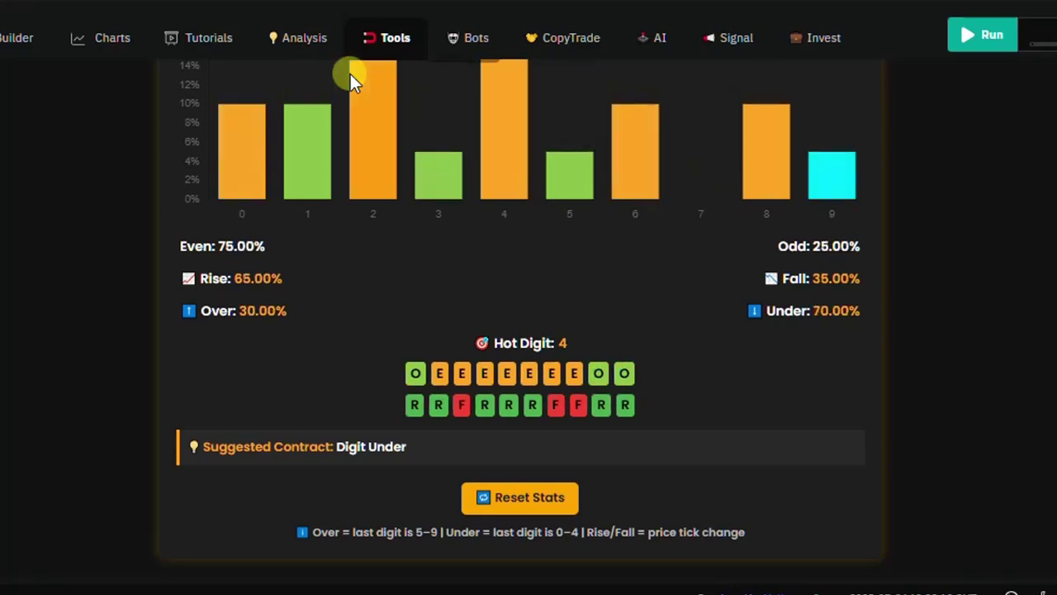
{"action": "left_click", "coordinate": [20, 46]}
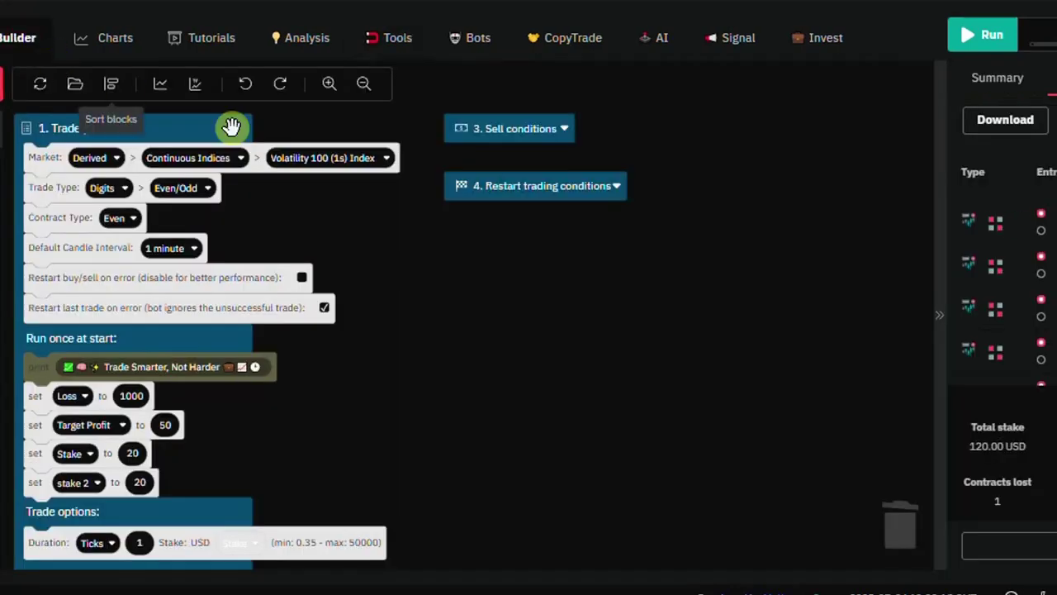
{"action": "left_click", "coordinate": [384, 159]}
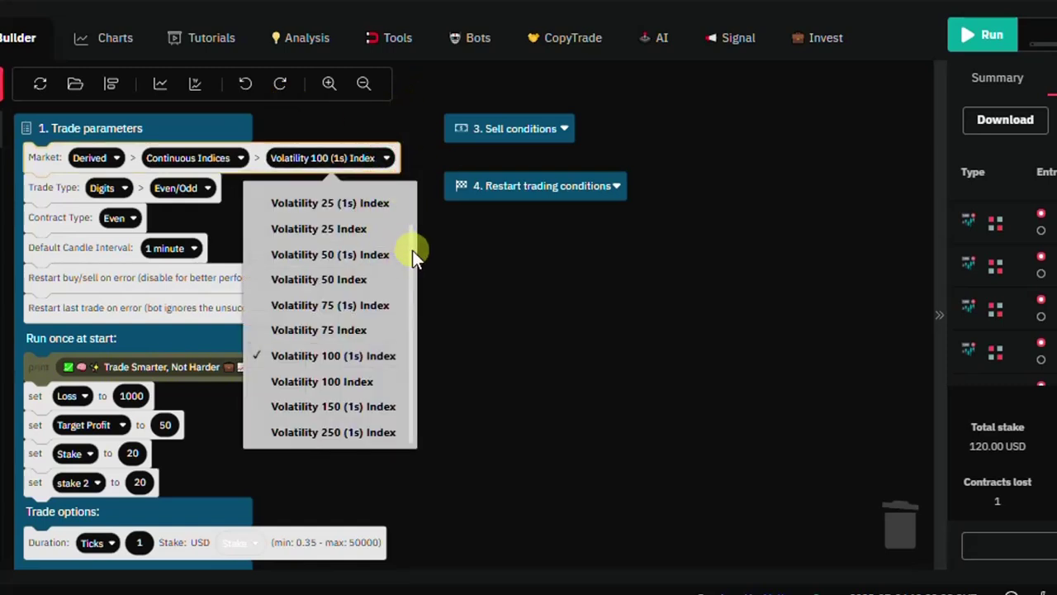
{"action": "scroll", "coordinate": [412, 251], "scroll_direction": "up", "scroll_amount": 1}
{"action": "left_click", "coordinate": [376, 202]}
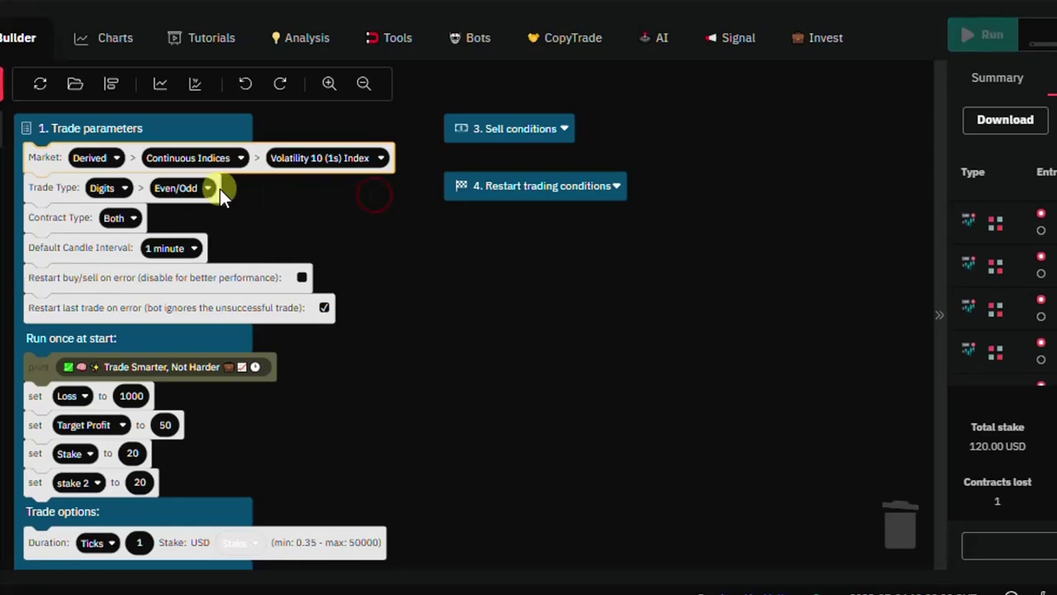
- Change the bot's trade type to Up/Down with Rise/Fall and clear the data from the previous run
{"action": "left_click", "coordinate": [125, 185]}
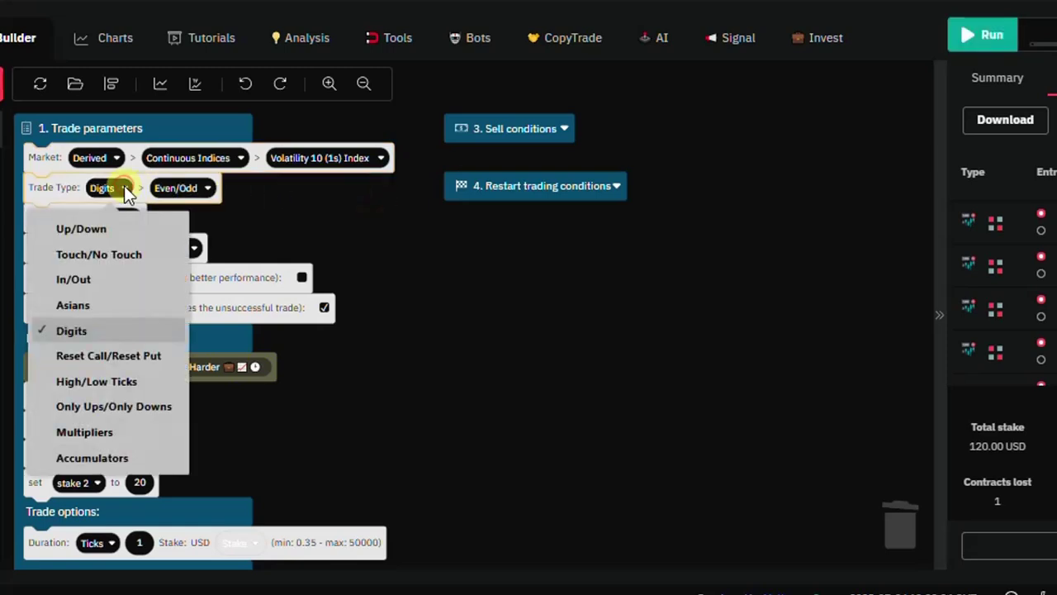
{"action": "left_click", "coordinate": [116, 227]}
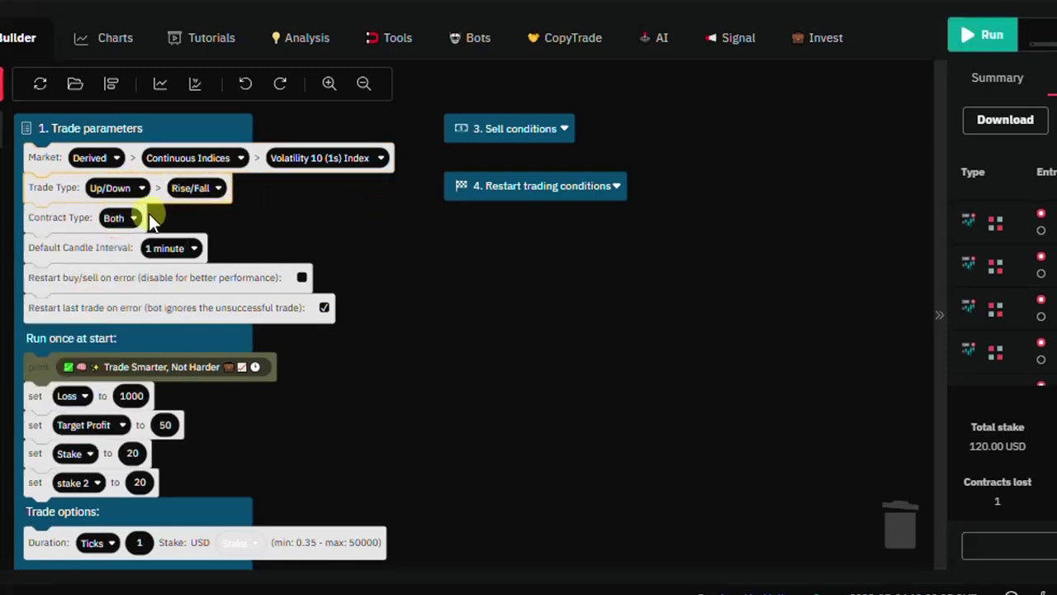
{"action": "left_click", "coordinate": [1026, 550]}
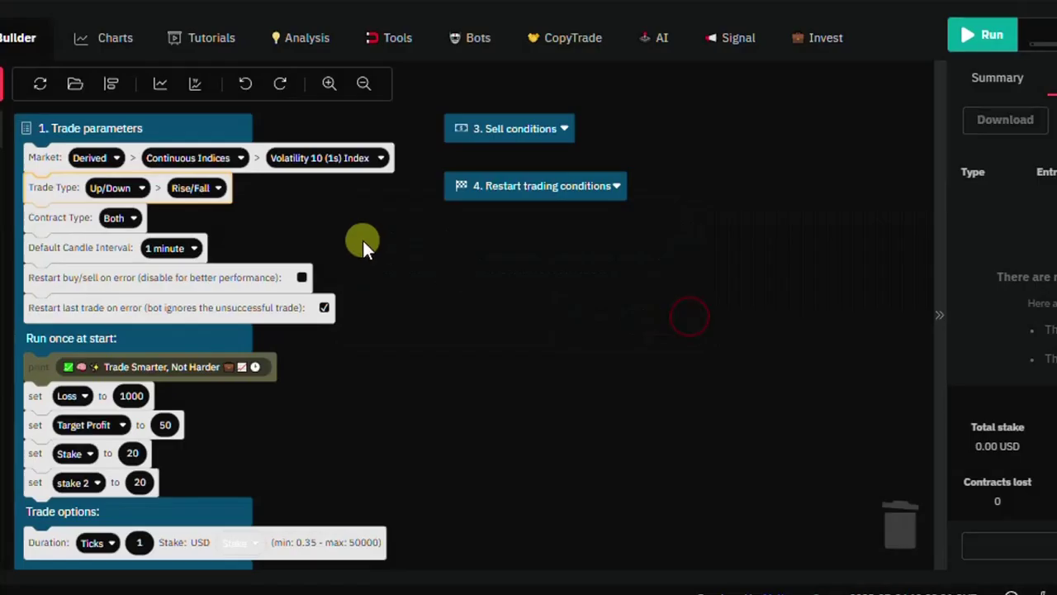
- Reopen the live digit distribution for Volatility 10 (1s) and examine its rise/fall percentages and recent sequence
{"action": "left_click", "coordinate": [393, 38]}
{"action": "left_click", "coordinate": [582, 191]}
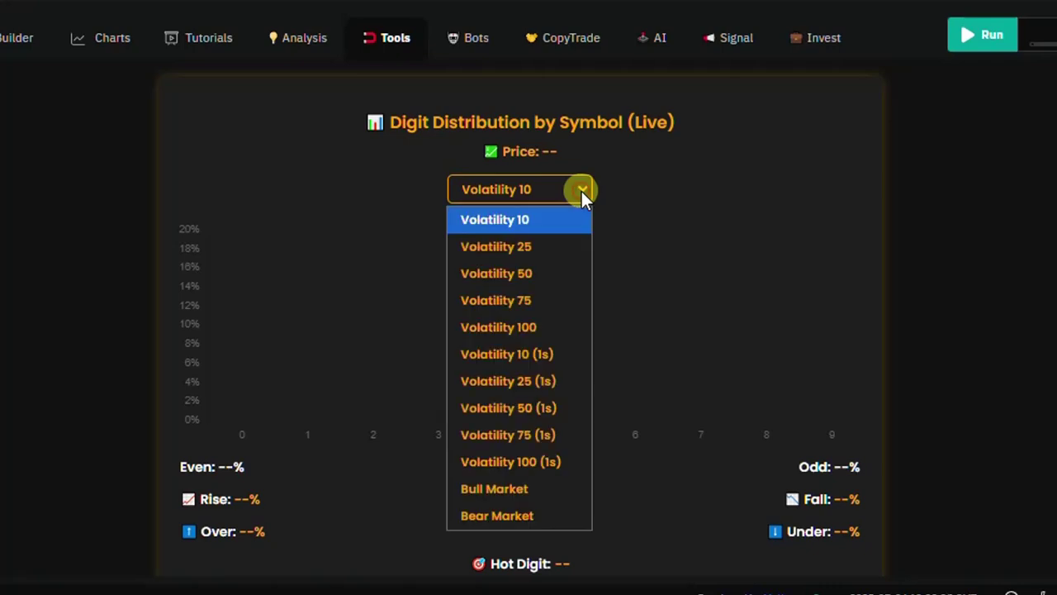
{"action": "left_click", "coordinate": [547, 354]}
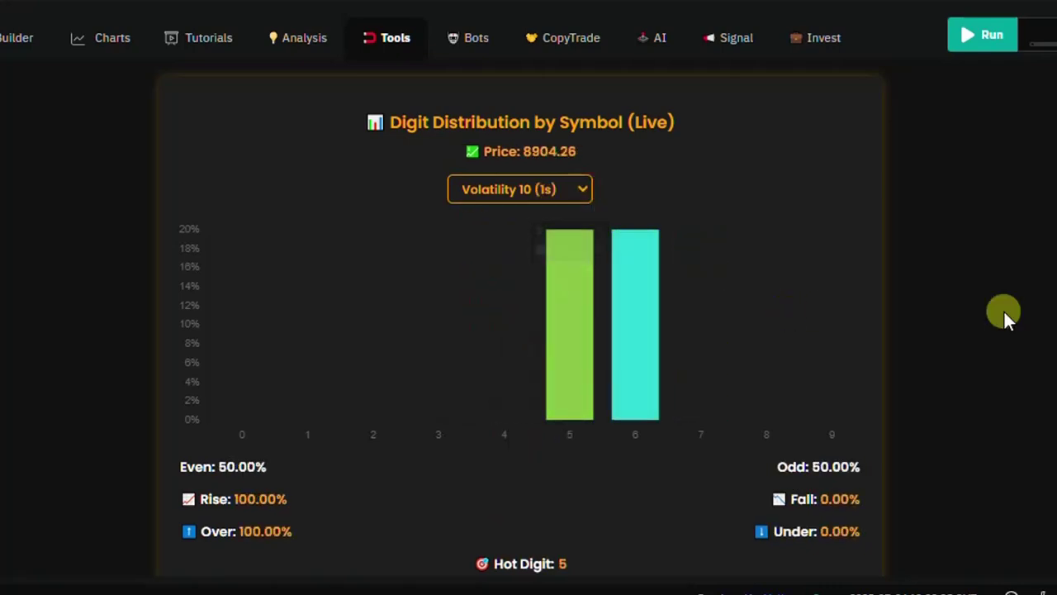
{"action": "scroll", "coordinate": [529, 330], "scroll_direction": "down", "scroll_amount": 1}
{"action": "scroll", "coordinate": [520, 318], "scroll_direction": "down", "scroll_amount": 2}
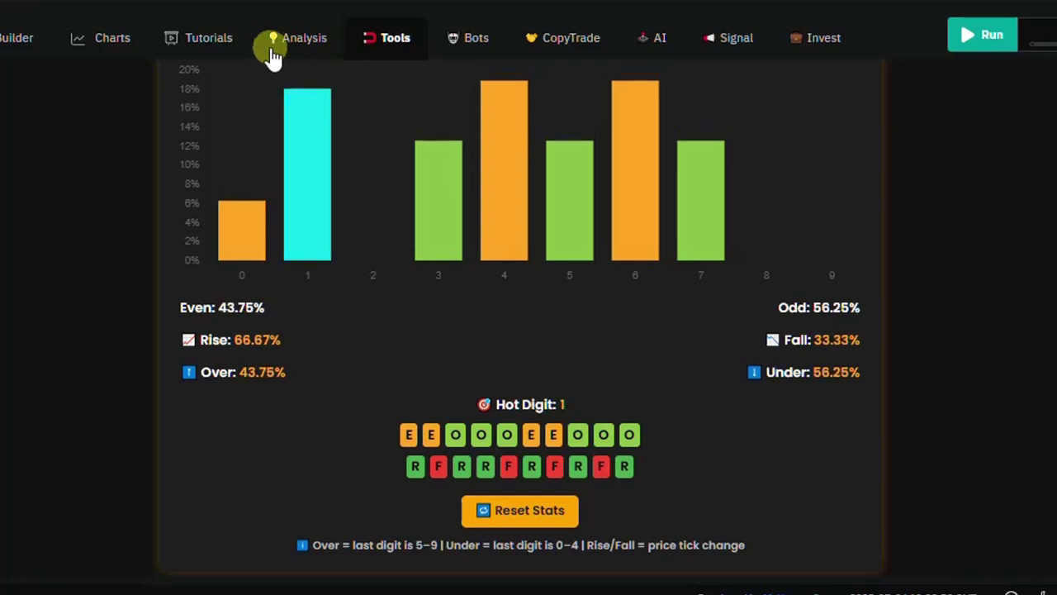
- Return to the bot builder and set the contract type to Rise
{"action": "left_click", "coordinate": [12, 39]}
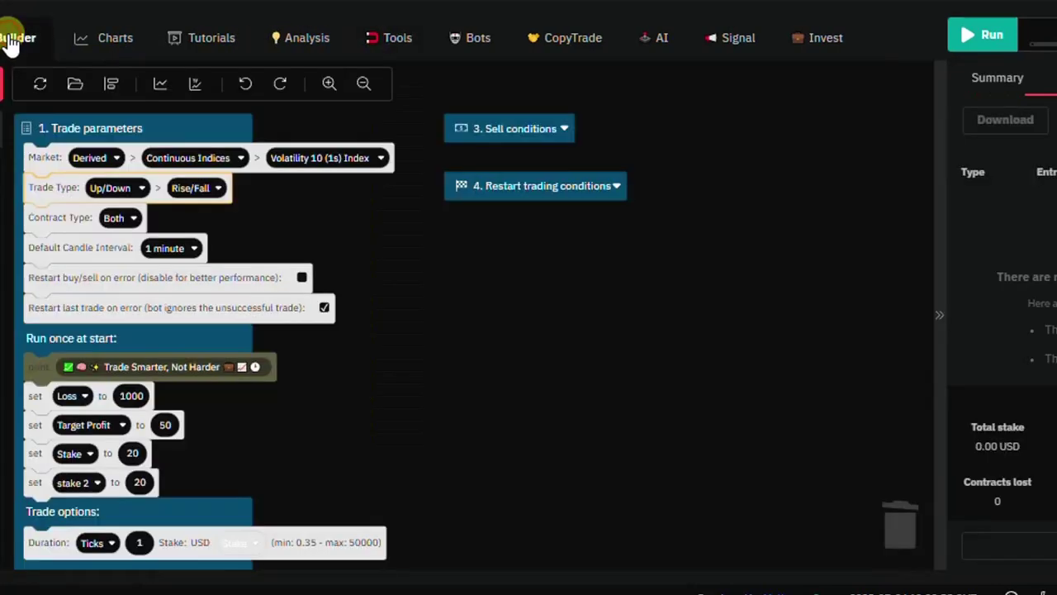
{"action": "left_click", "coordinate": [136, 218]}
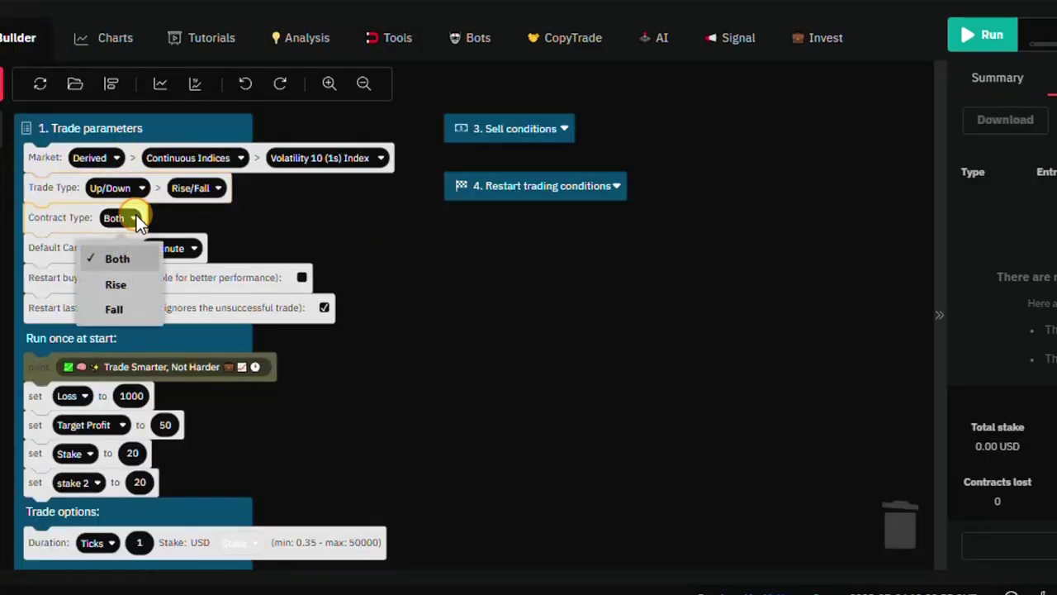
{"action": "left_click", "coordinate": [133, 279]}
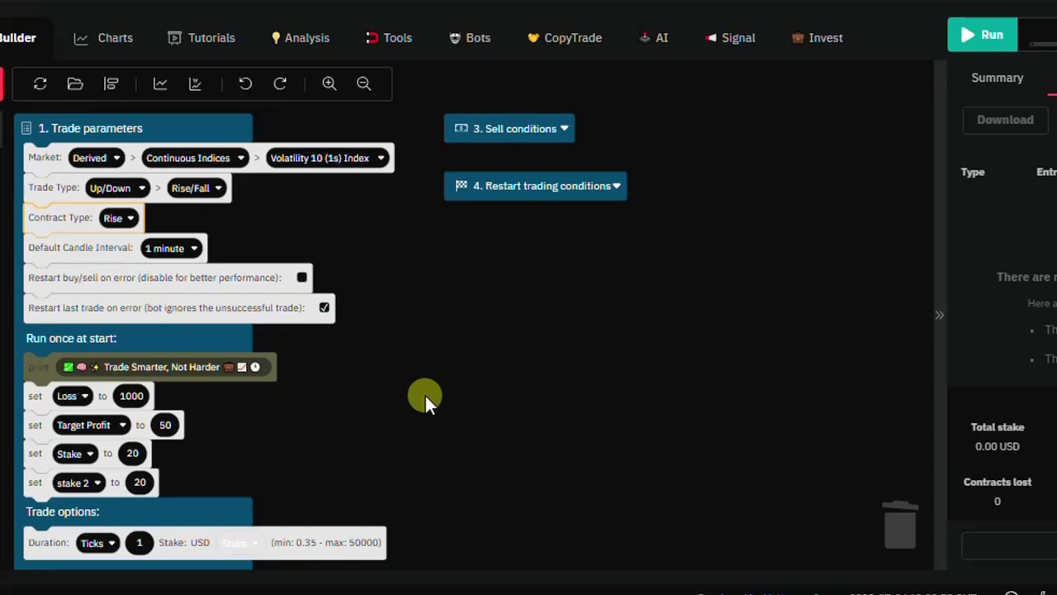
- Load Volatility 10 (1s) in the live digit distribution again and watch for a run of consecutive rises
{"action": "left_click", "coordinate": [395, 48]}
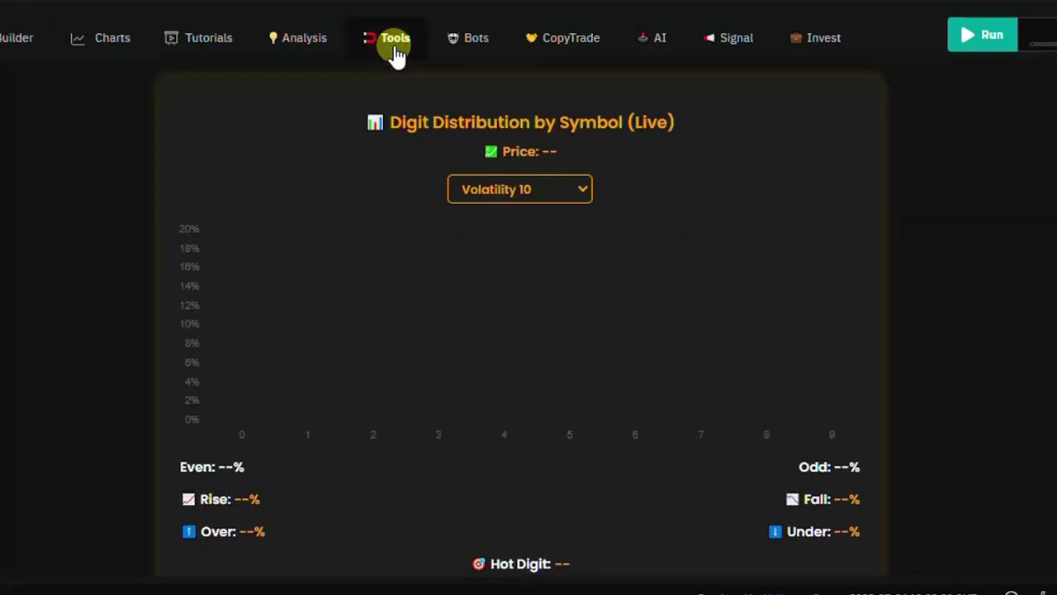
{"action": "left_click", "coordinate": [571, 193]}
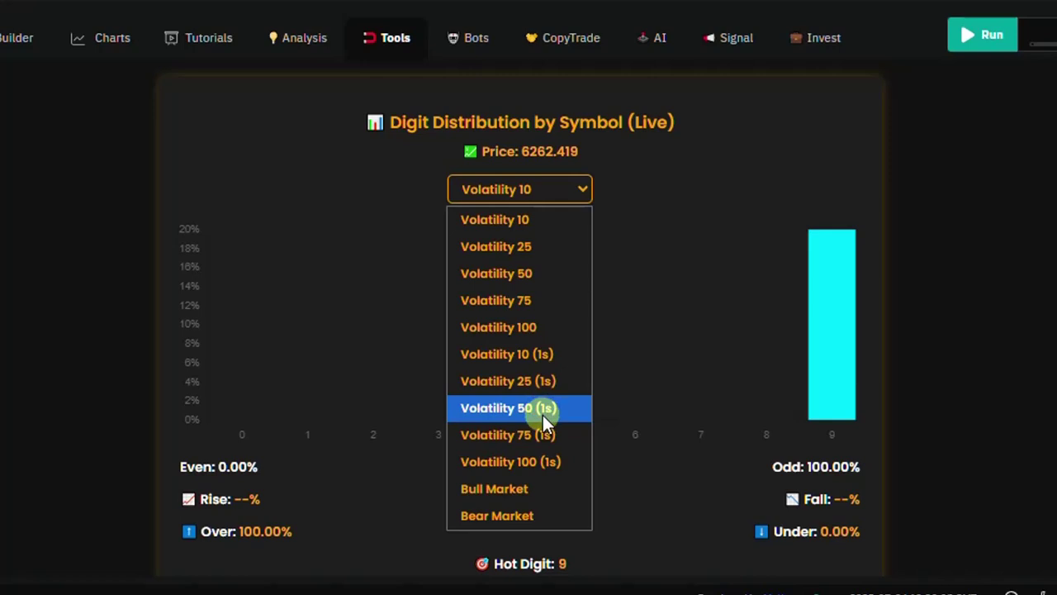
{"action": "left_click", "coordinate": [542, 353]}
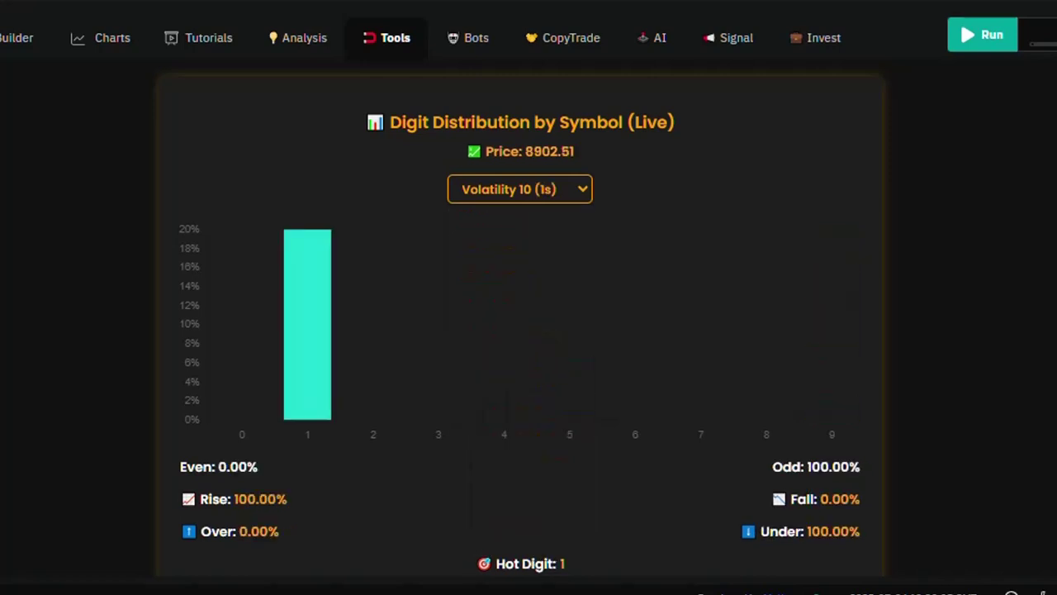
{"action": "scroll", "coordinate": [542, 350], "scroll_direction": "down", "scroll_amount": 3}
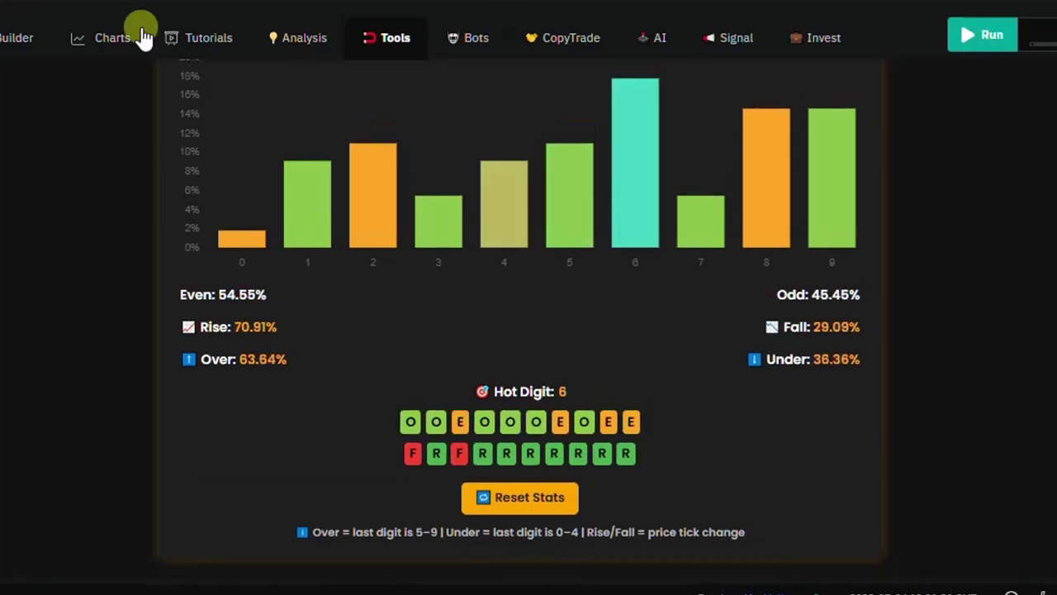
- Check the Rise bot's parameters in the builder, then reload the Volatility 10 (1s) distribution and recheck its rise/fall pattern
{"action": "left_click", "coordinate": [4, 39]}
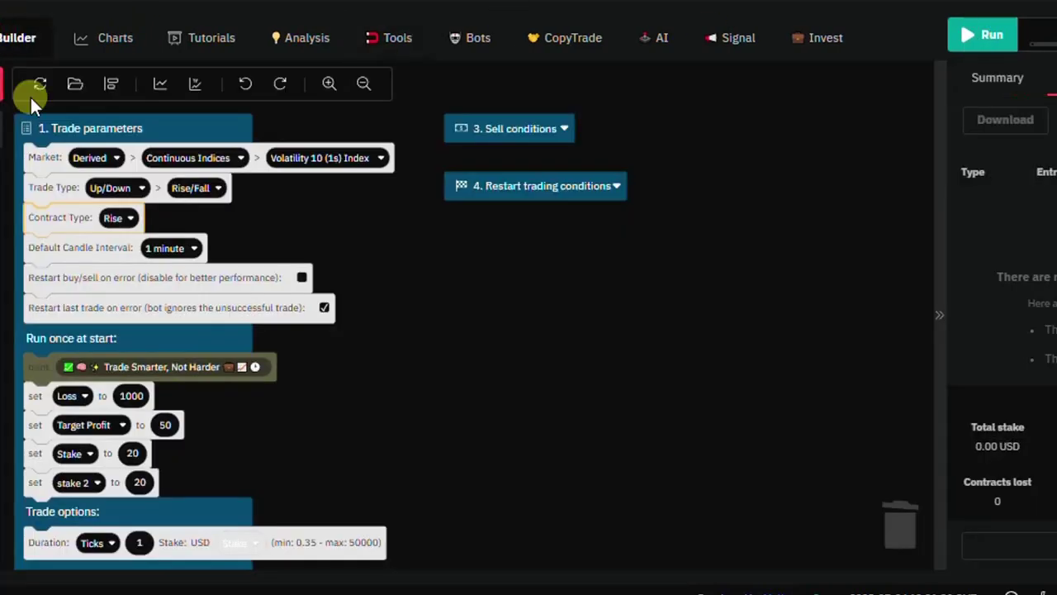
{"action": "left_click", "coordinate": [396, 41]}
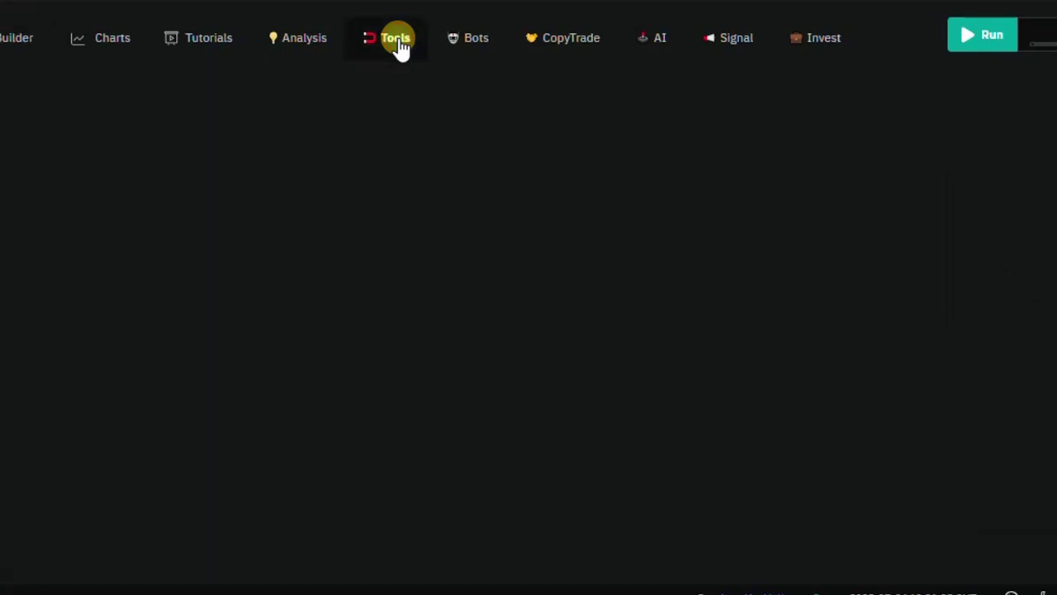
{"action": "left_click", "coordinate": [575, 188]}
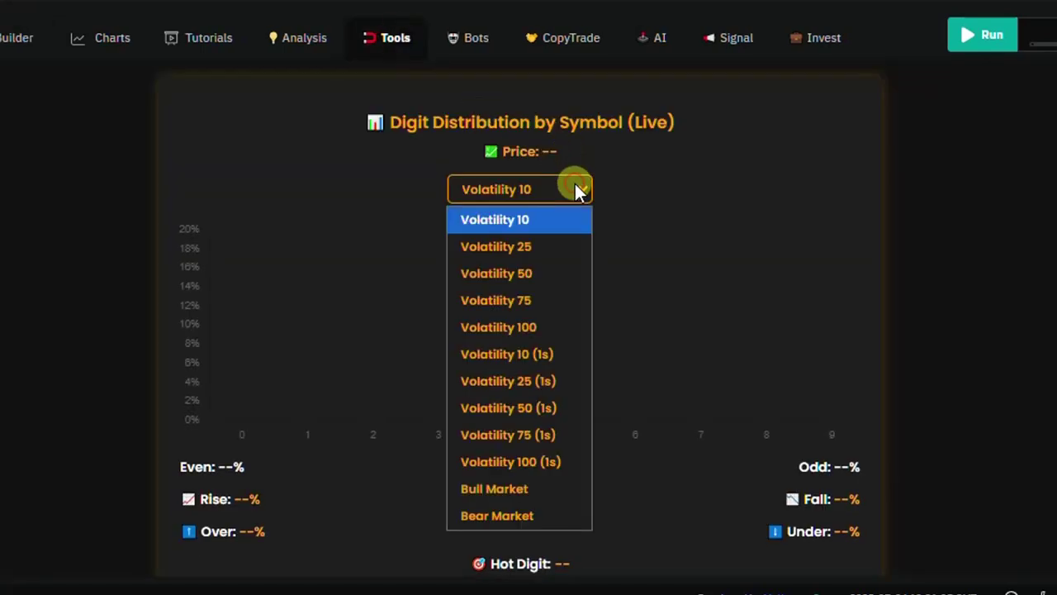
{"action": "left_click", "coordinate": [545, 354]}
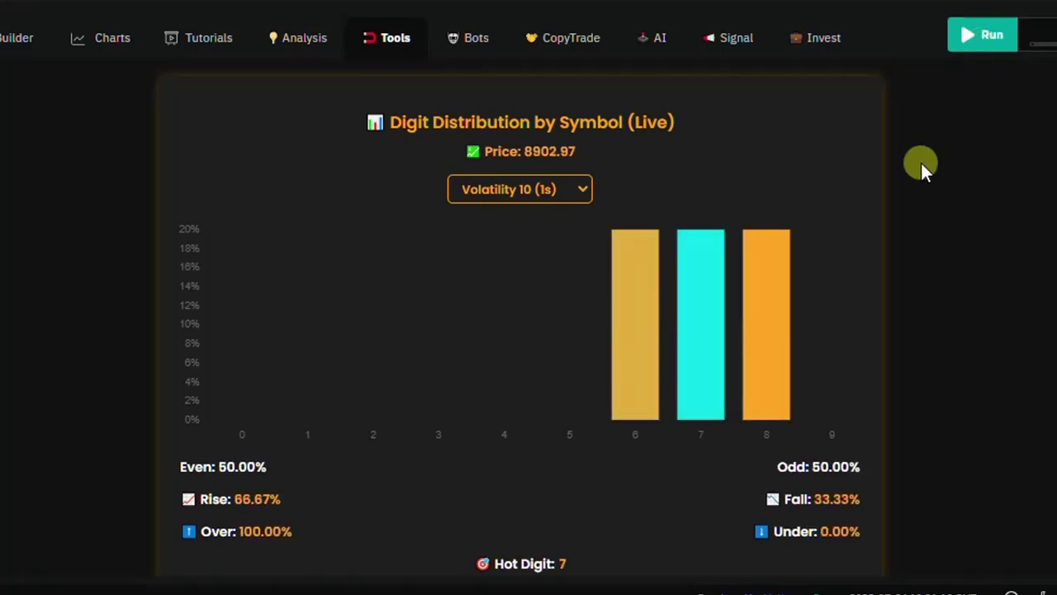
{"action": "scroll", "coordinate": [1049, 241], "scroll_direction": "down", "scroll_amount": 2}
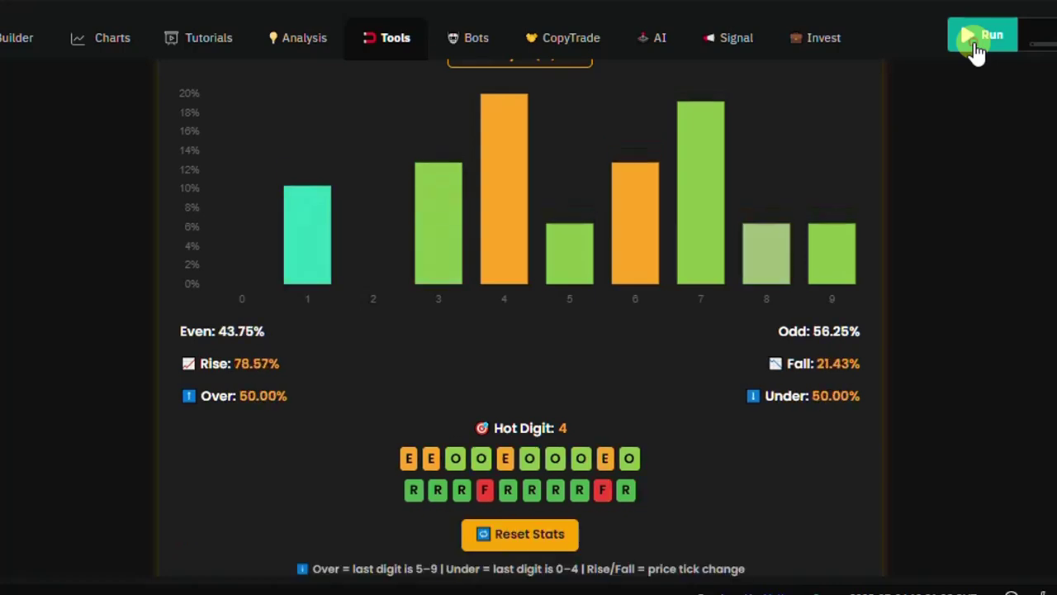
- Run the Rise bot on Volatility 10 (1s) and acknowledge its completion alert in the bot builder
{"action": "left_click", "coordinate": [978, 51]}
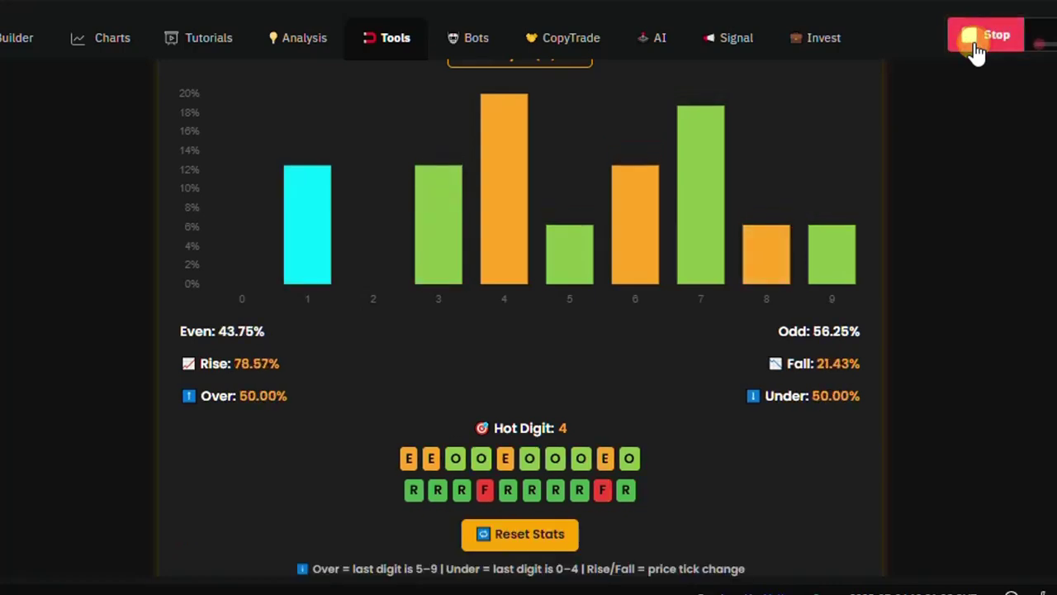
{"action": "left_click", "coordinate": [14, 46]}
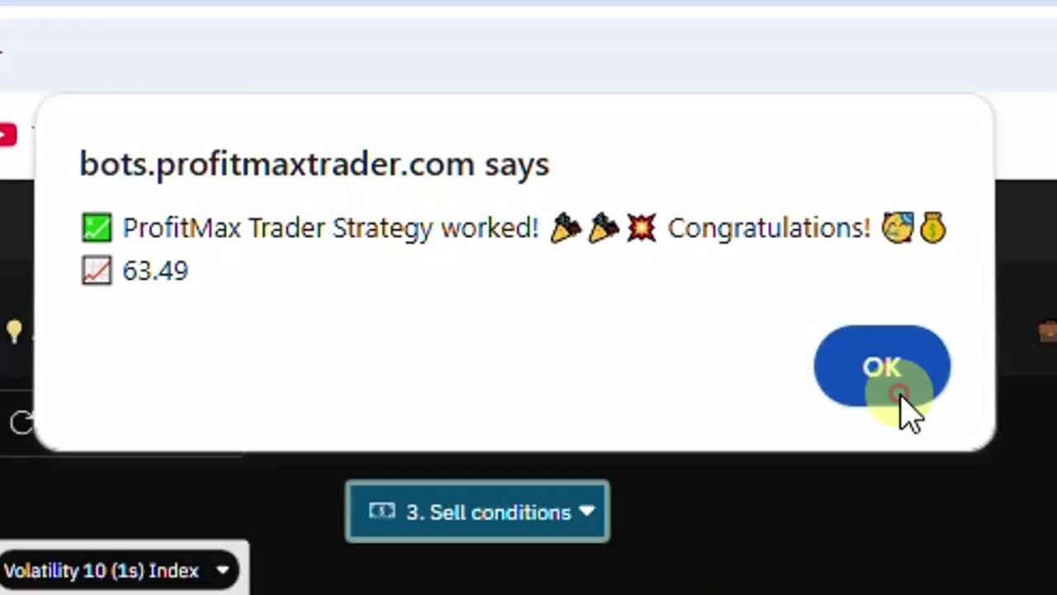
{"action": "left_click", "coordinate": [863, 103]}
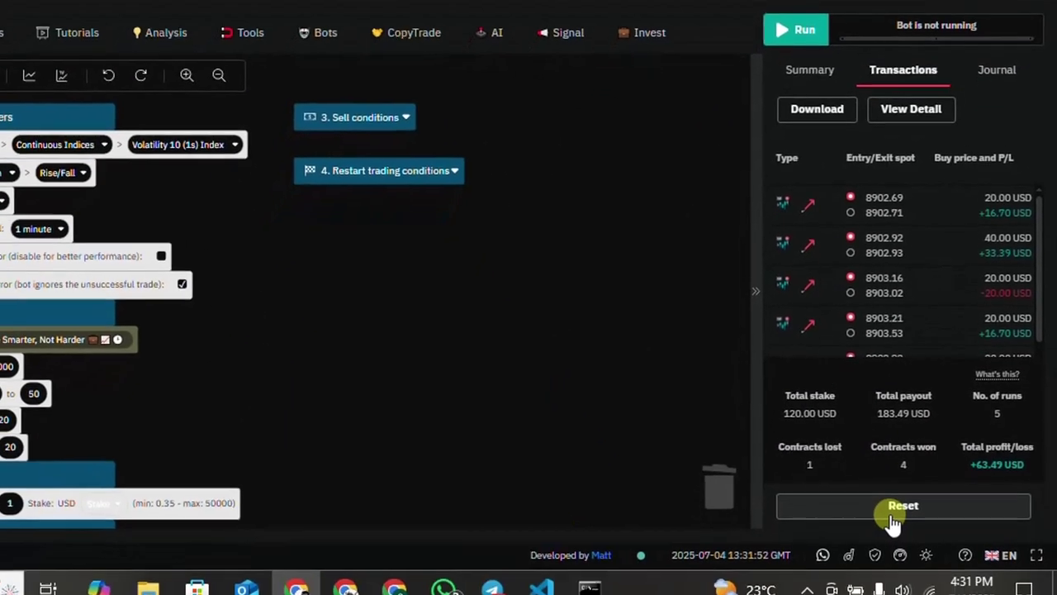
- Reset the run's summary, transactions and journal data and confirm the clearing
{"action": "left_click", "coordinate": [890, 582]}
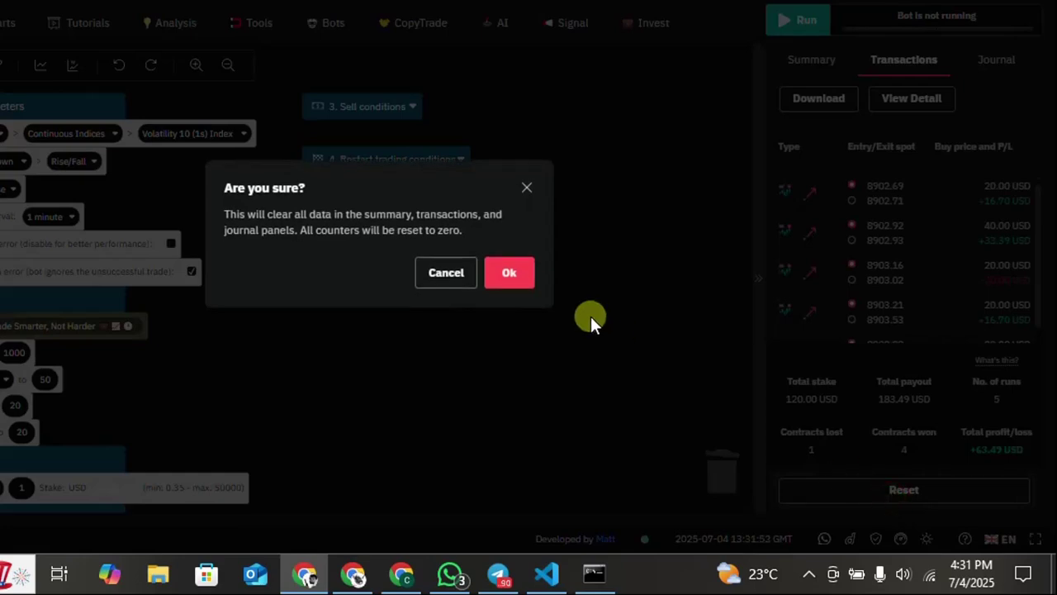
{"action": "left_click", "coordinate": [517, 287]}
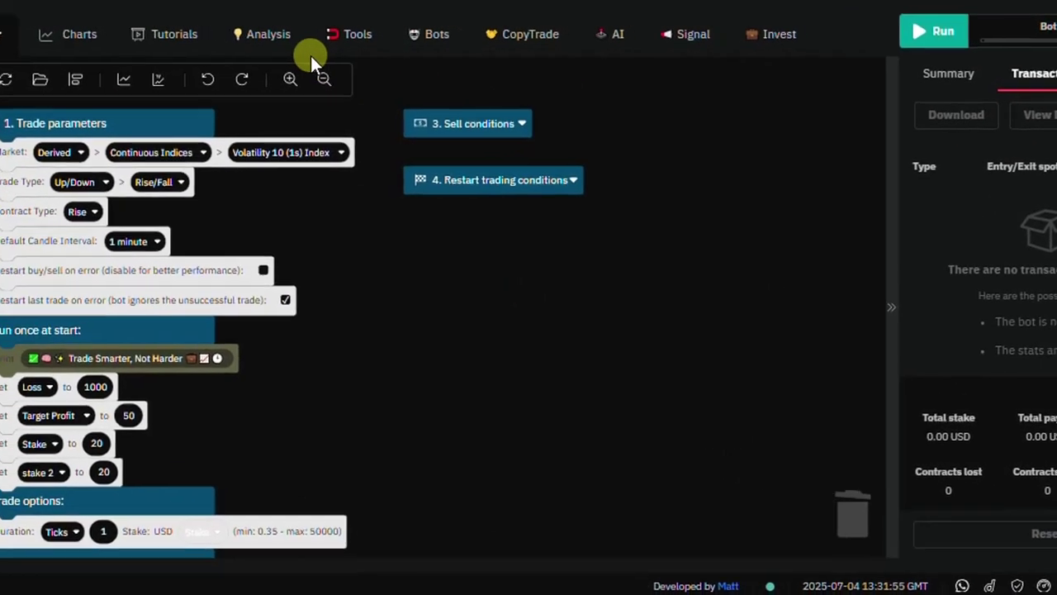
- Switch the live digit distribution to Volatility 100 (1s) and examine its hot digit and suggested contract
{"action": "left_click", "coordinate": [355, 39]}
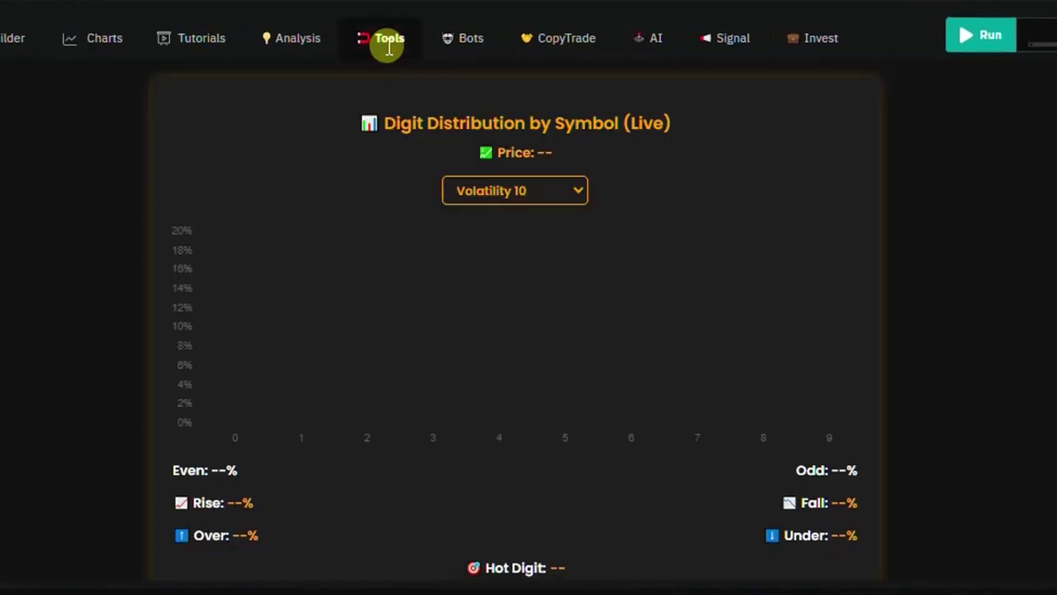
{"action": "left_click", "coordinate": [575, 190]}
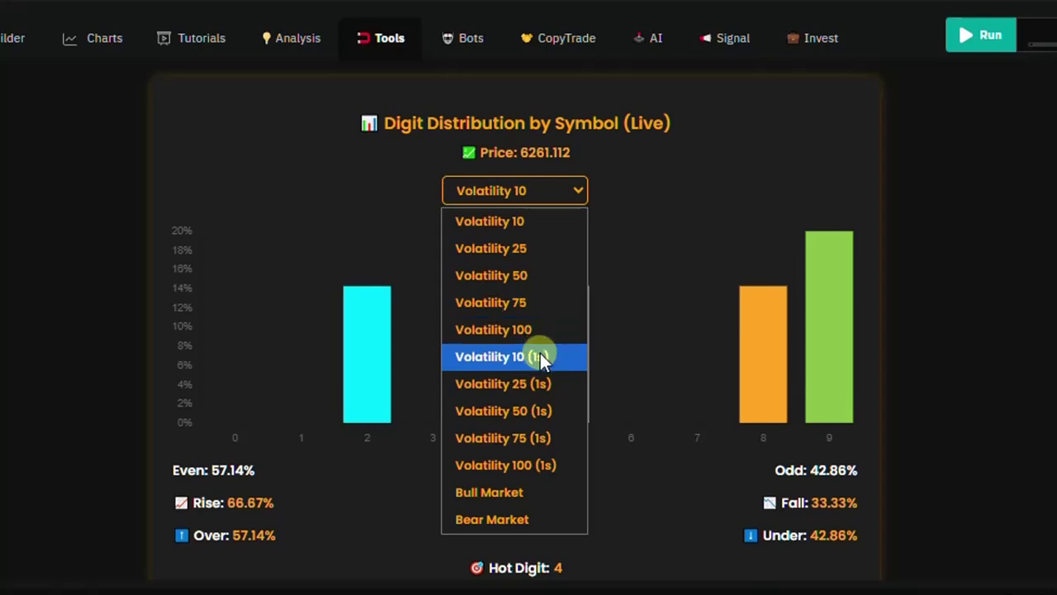
{"action": "left_click", "coordinate": [539, 465]}
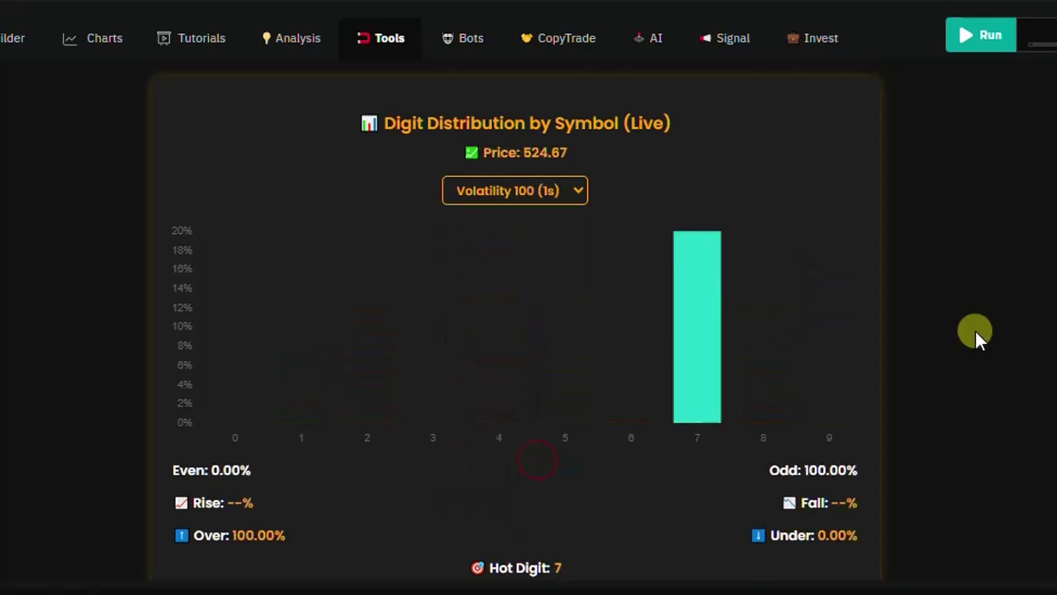
{"action": "scroll", "coordinate": [515, 321], "scroll_direction": "down", "scroll_amount": 2}
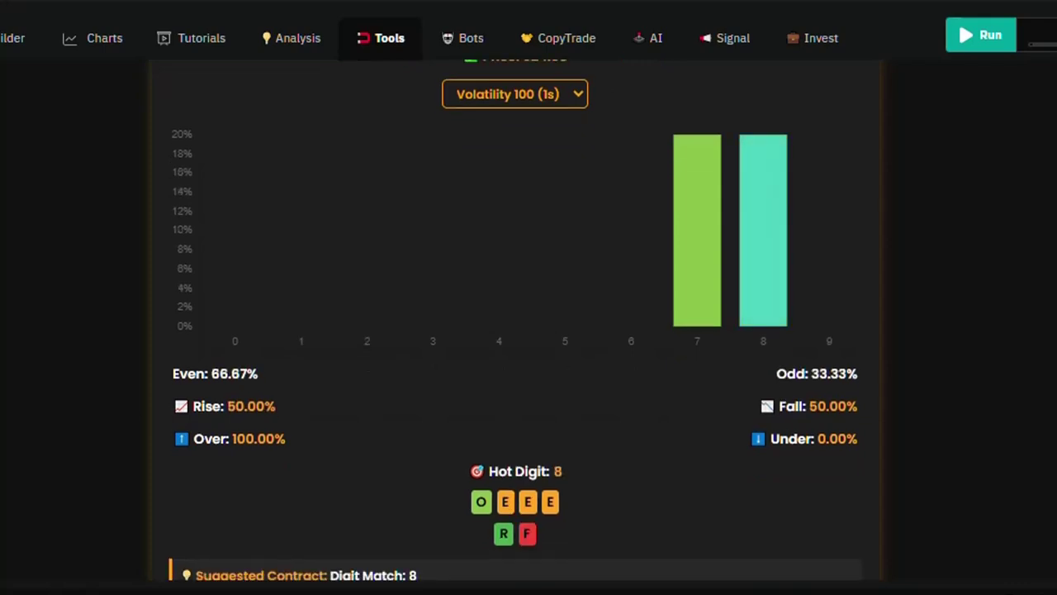
- Load the free ProfitMax 1$ System bot and set its digit trade type to Matches/Differs
{"action": "left_click", "coordinate": [468, 42]}
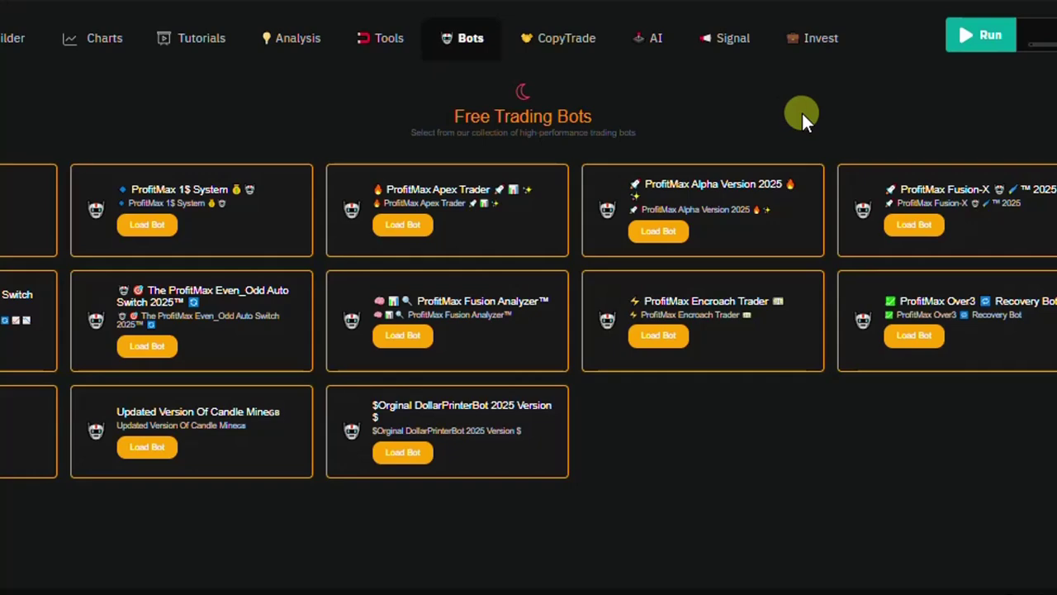
{"action": "left_click", "coordinate": [157, 230]}
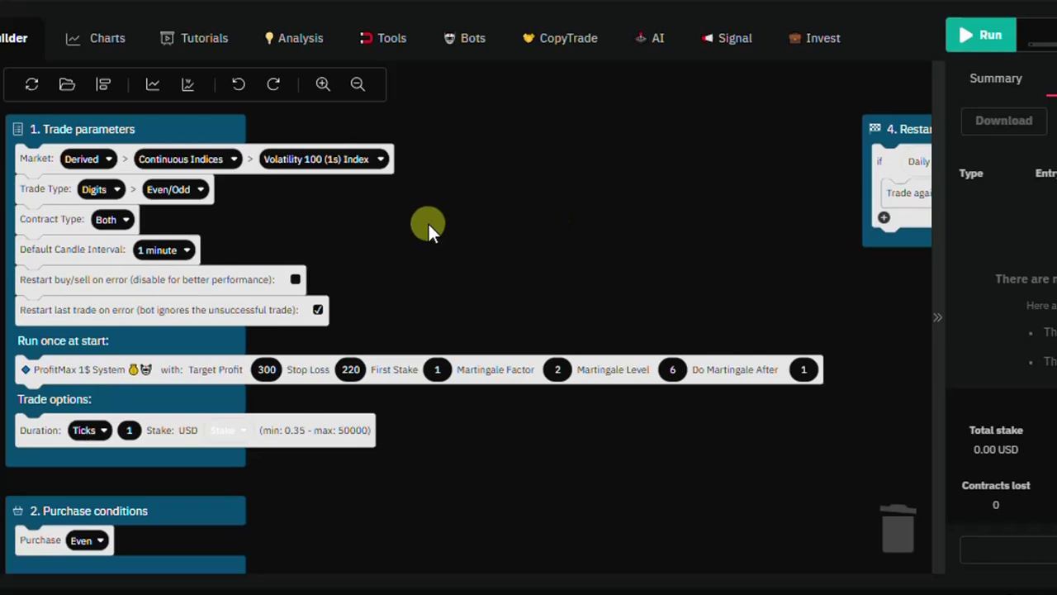
{"action": "left_click", "coordinate": [201, 190]}
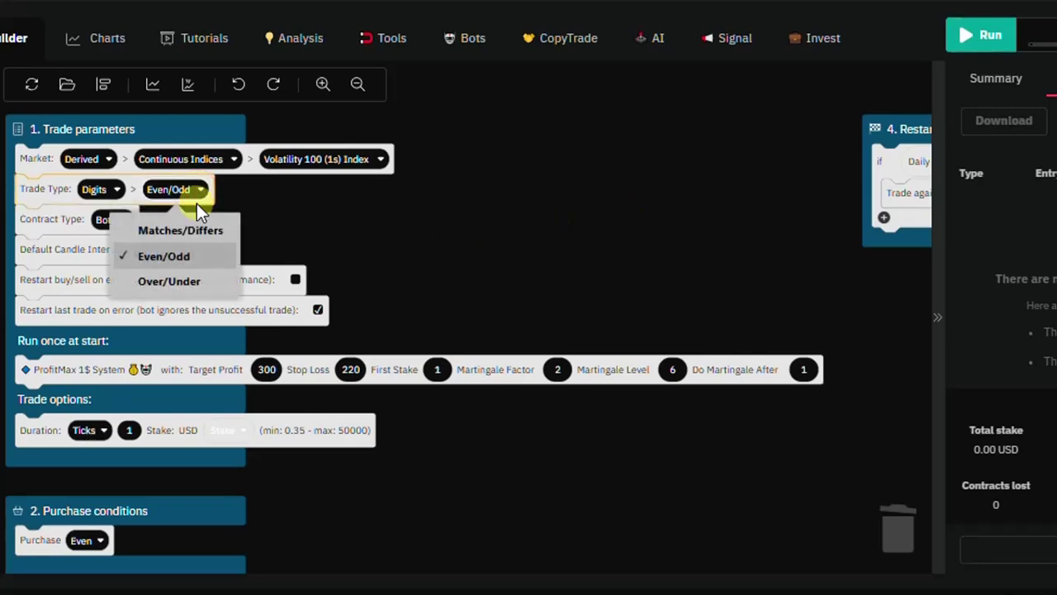
{"action": "left_click", "coordinate": [198, 233]}
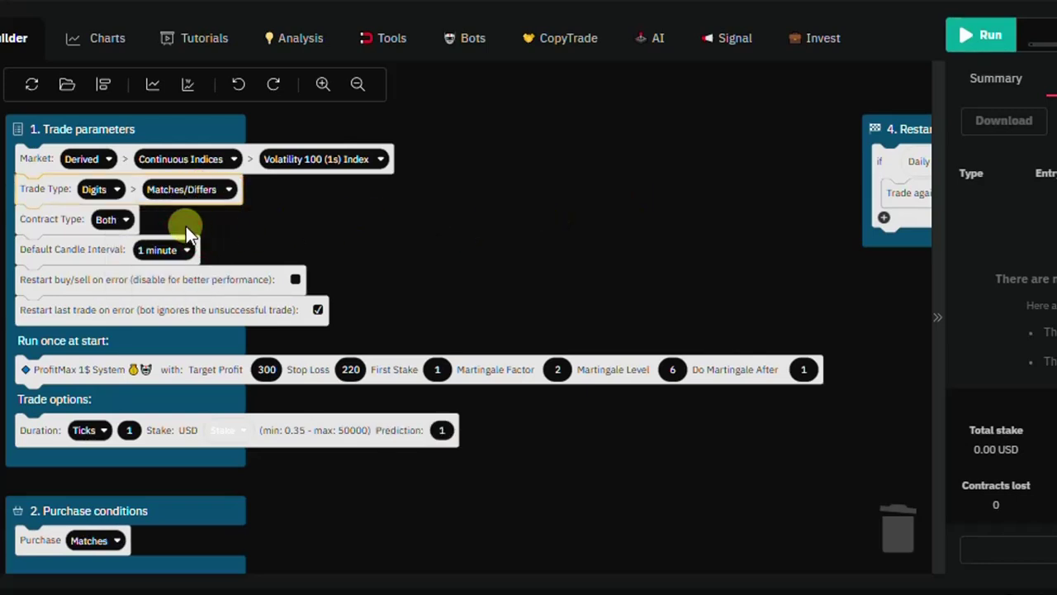
- Set the bot's contract type to Matches, Martingale Factor to 0.5, Martingale Level to 12 and First Stake to 0.7
{"action": "left_click", "coordinate": [123, 220]}
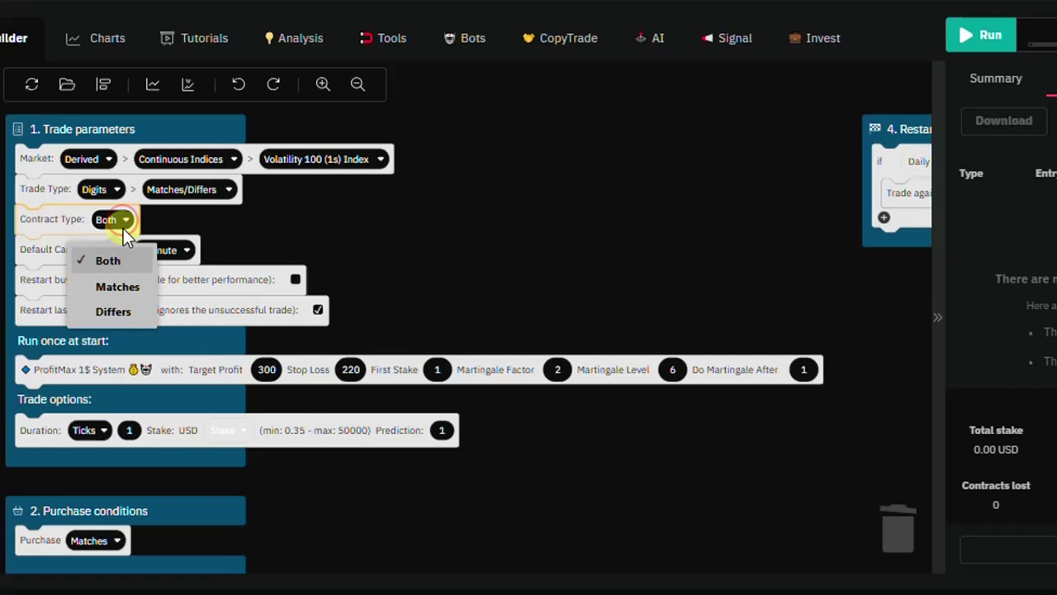
{"action": "left_click", "coordinate": [120, 286]}
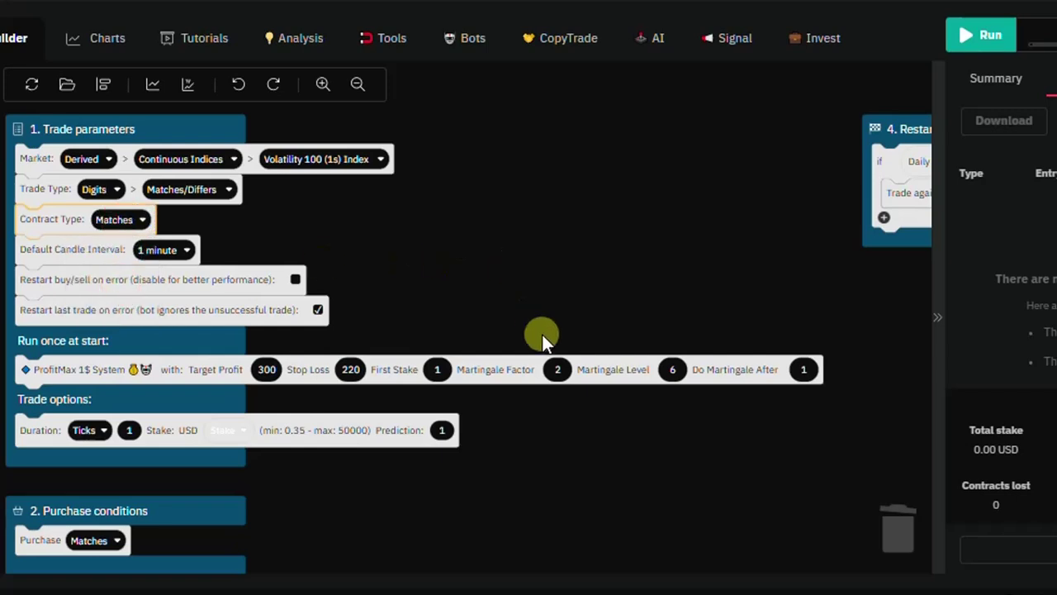
{"action": "left_click", "coordinate": [558, 369]}
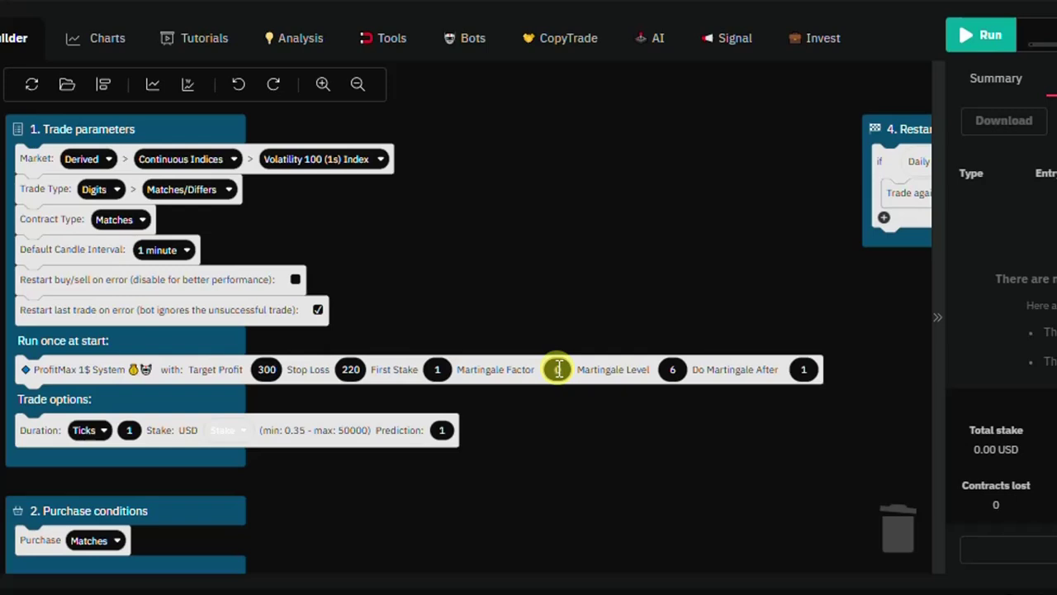
{"action": "type", "text": "0.5"}
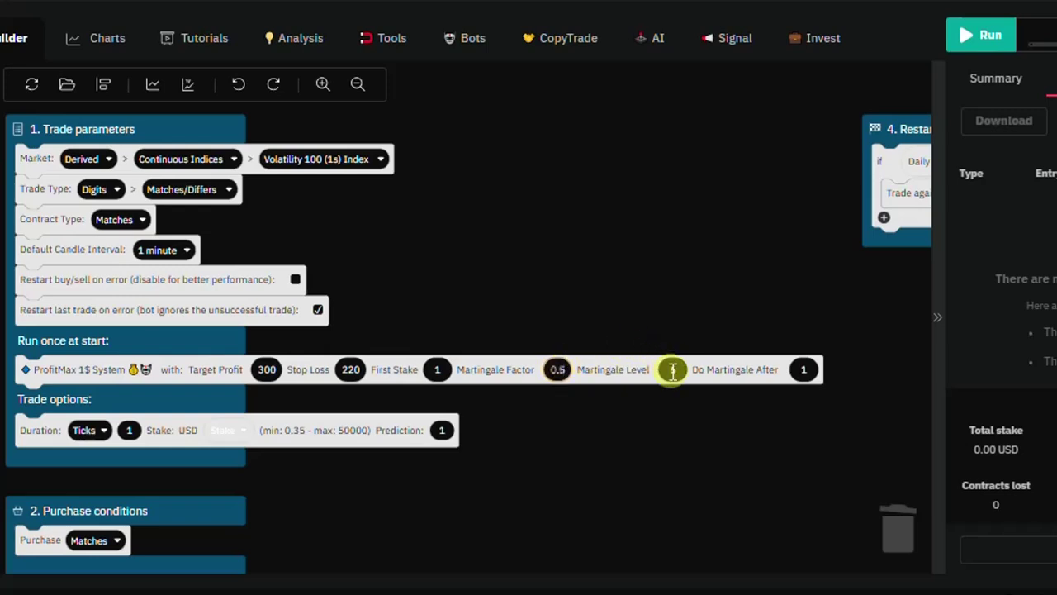
{"action": "left_click", "coordinate": [673, 370]}
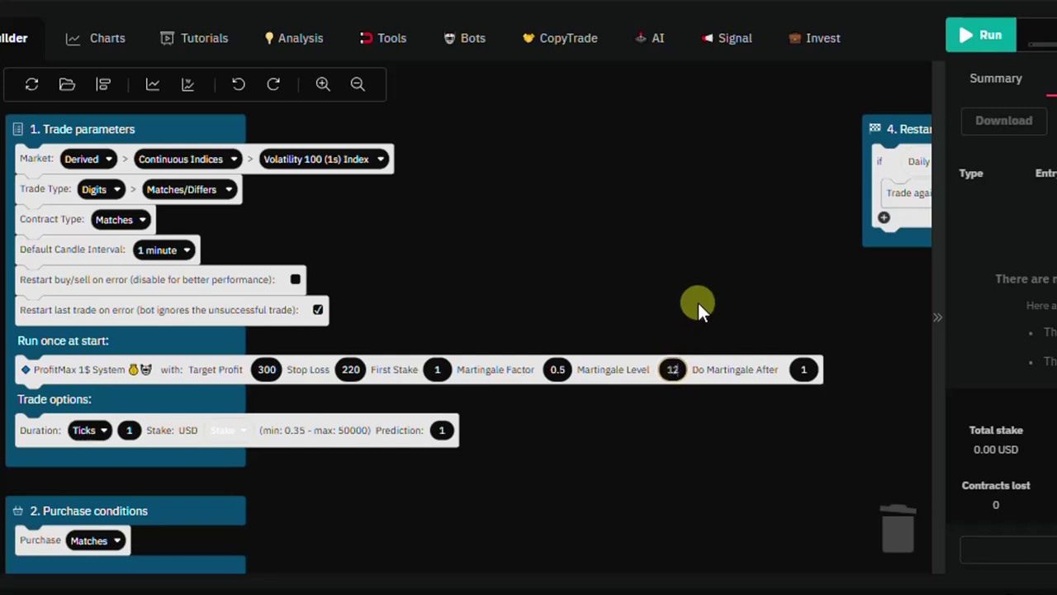
{"action": "left_click", "coordinate": [439, 369]}
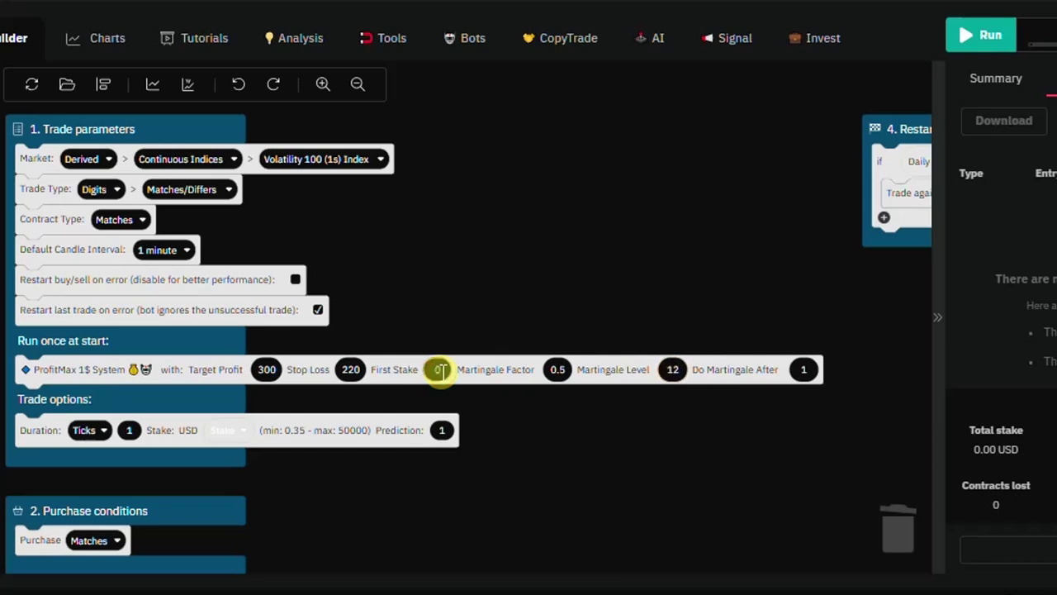
{"action": "type", "text": ".7"}
{"action": "left_click", "coordinate": [538, 256]}
{"action": "left_click_drag", "start_coordinate": [538, 256], "coordinate": [538, 280]}
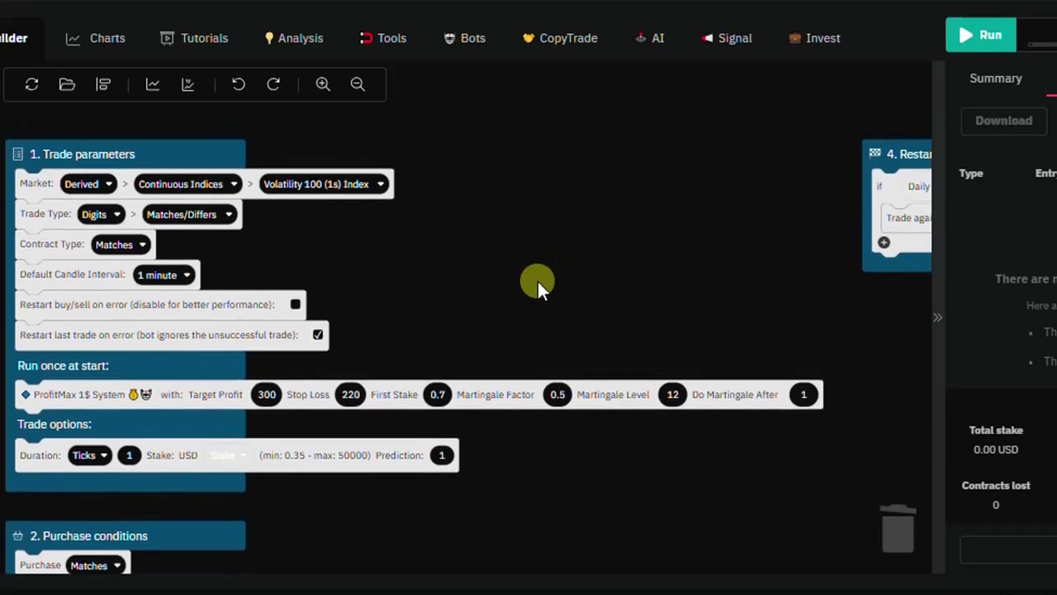
{"action": "left_click_drag", "start_coordinate": [538, 281], "coordinate": [535, 324]}
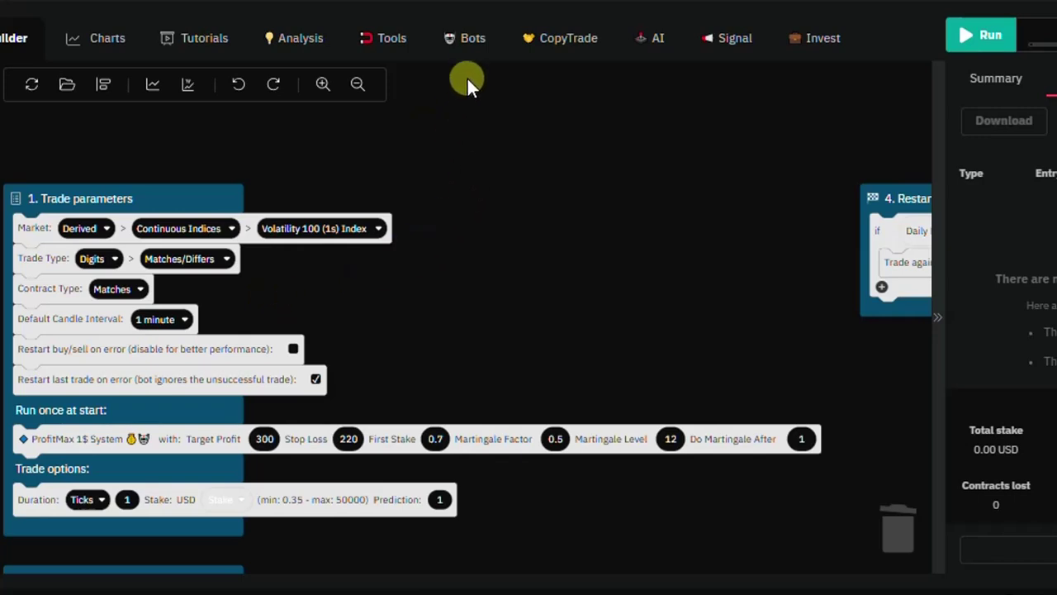
- Switch the live digit distribution to Volatility 100 (1s) and examine its statistics and hot digit
{"action": "left_click", "coordinate": [392, 43]}
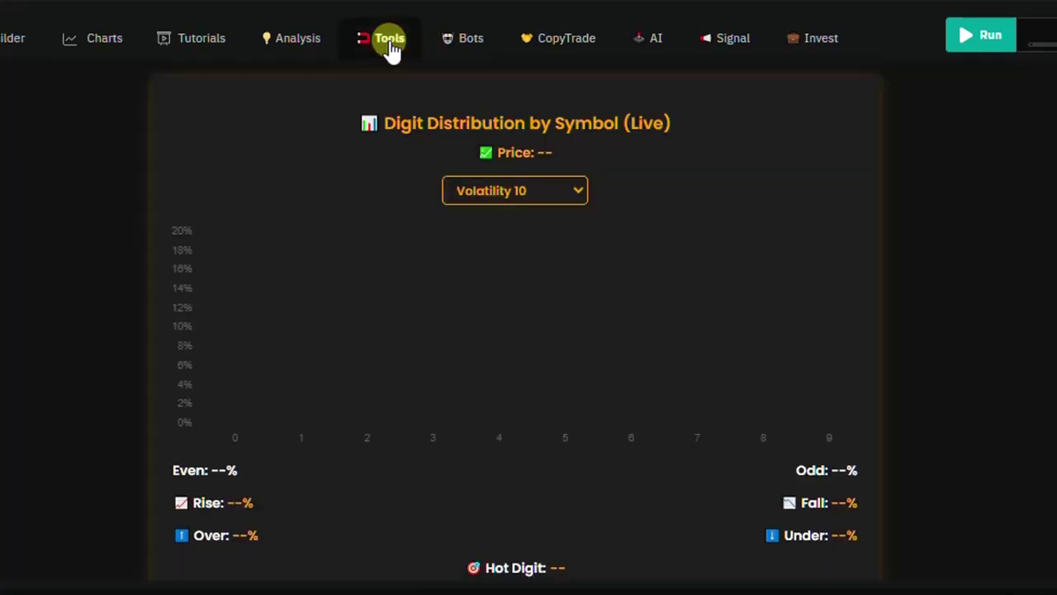
{"action": "left_click", "coordinate": [576, 192]}
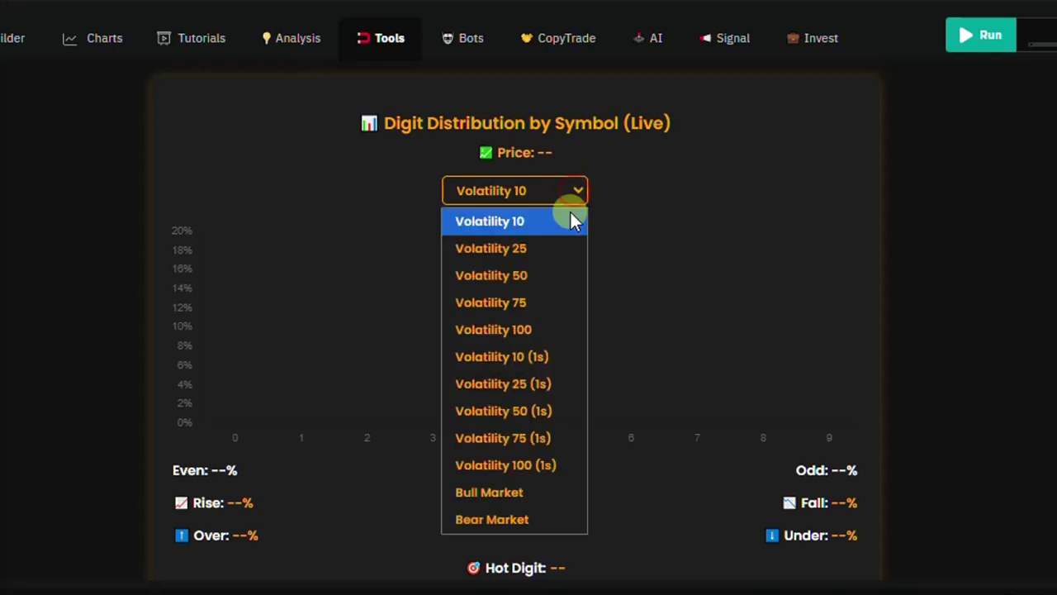
{"action": "left_click", "coordinate": [549, 464]}
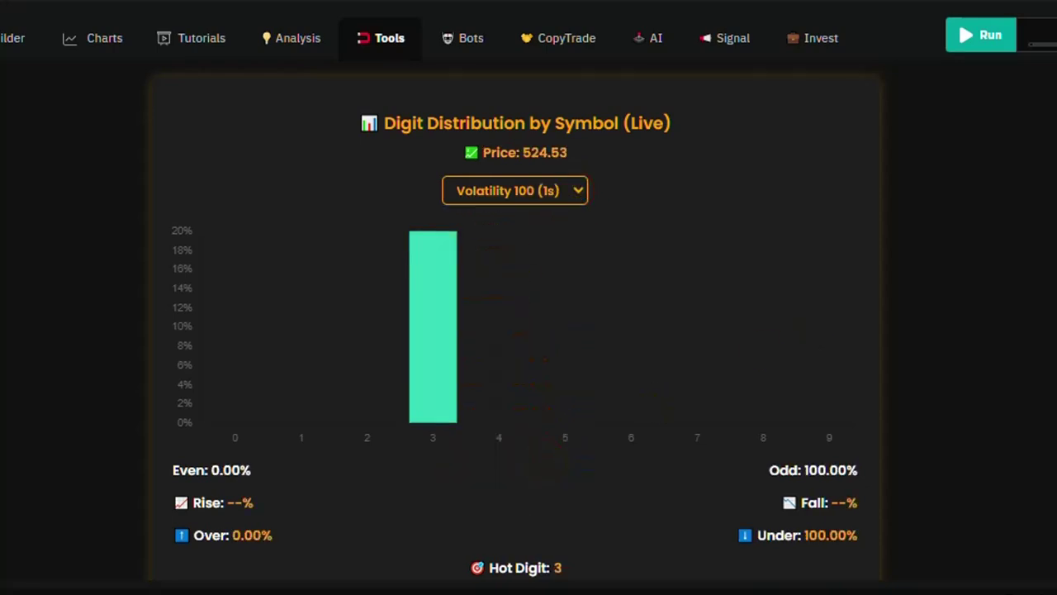
{"action": "scroll", "coordinate": [516, 319], "scroll_direction": "down", "scroll_amount": 2}
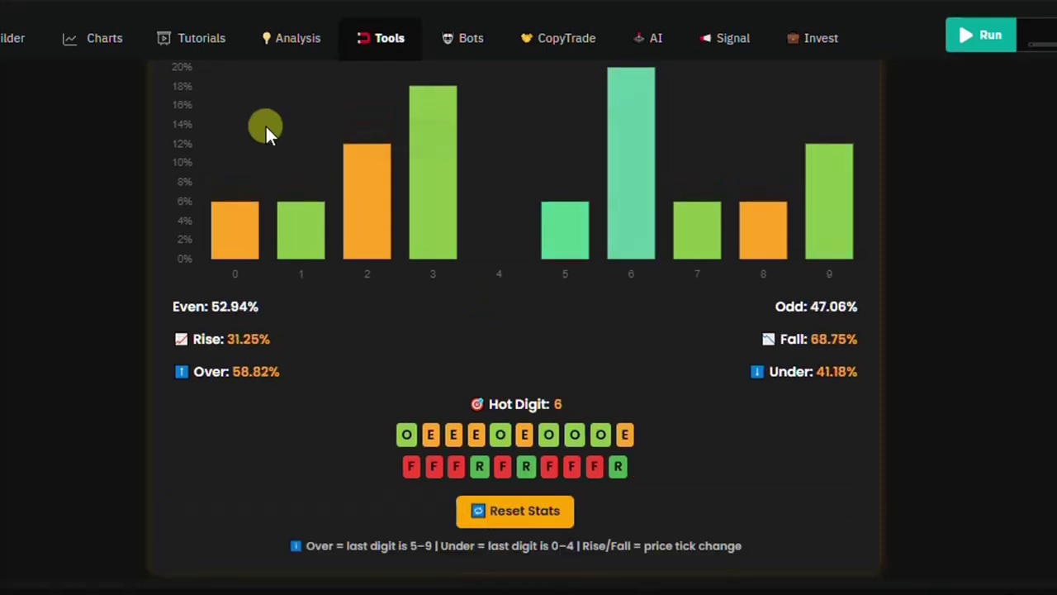
- Set the Matches prediction to 6 in the bot's trade options and run the bot
{"action": "left_click", "coordinate": [12, 45]}
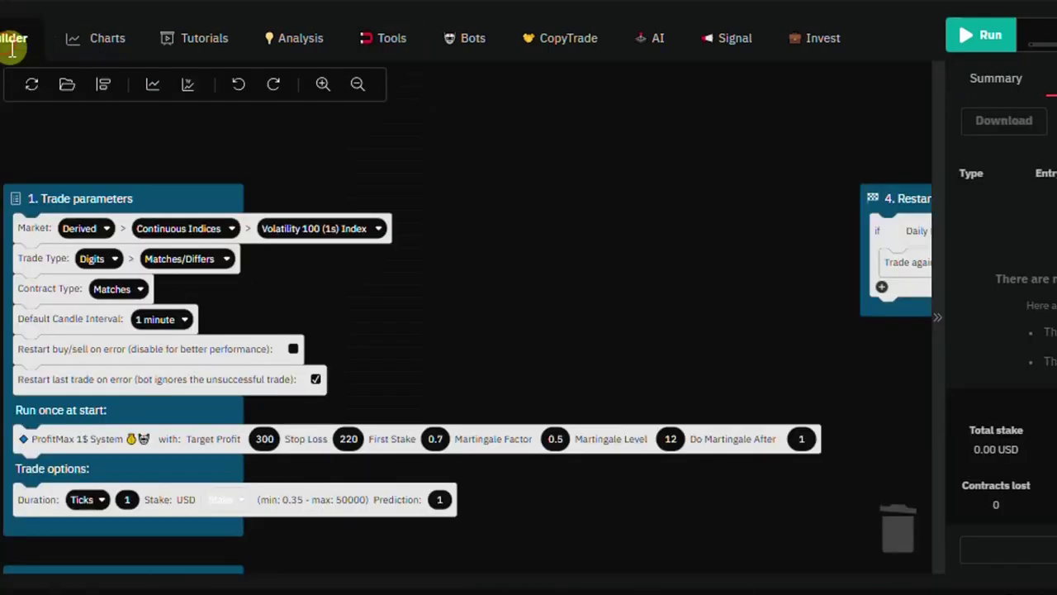
{"action": "left_click", "coordinate": [441, 500]}
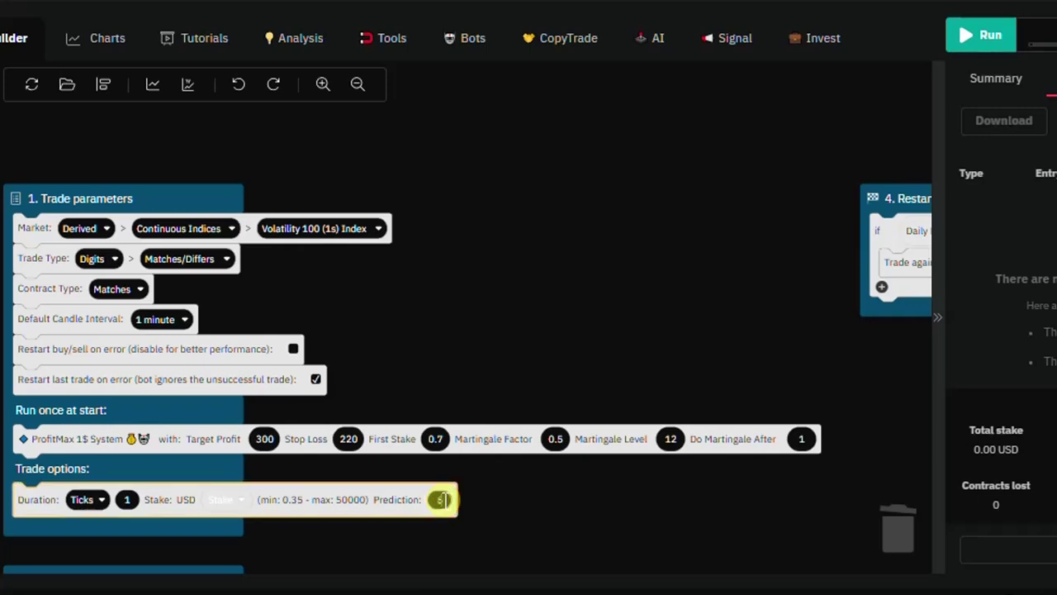
{"action": "left_click", "coordinate": [977, 38]}
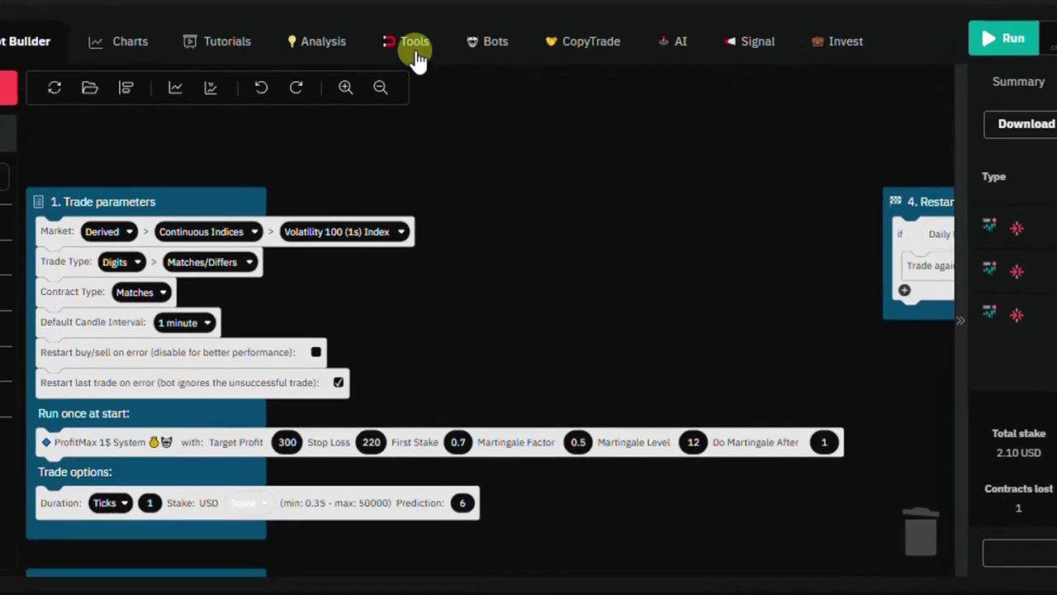
- Recheck the live digit distribution for Volatility 100 (1s) to identify its current hot digit
{"action": "left_click", "coordinate": [417, 54]}
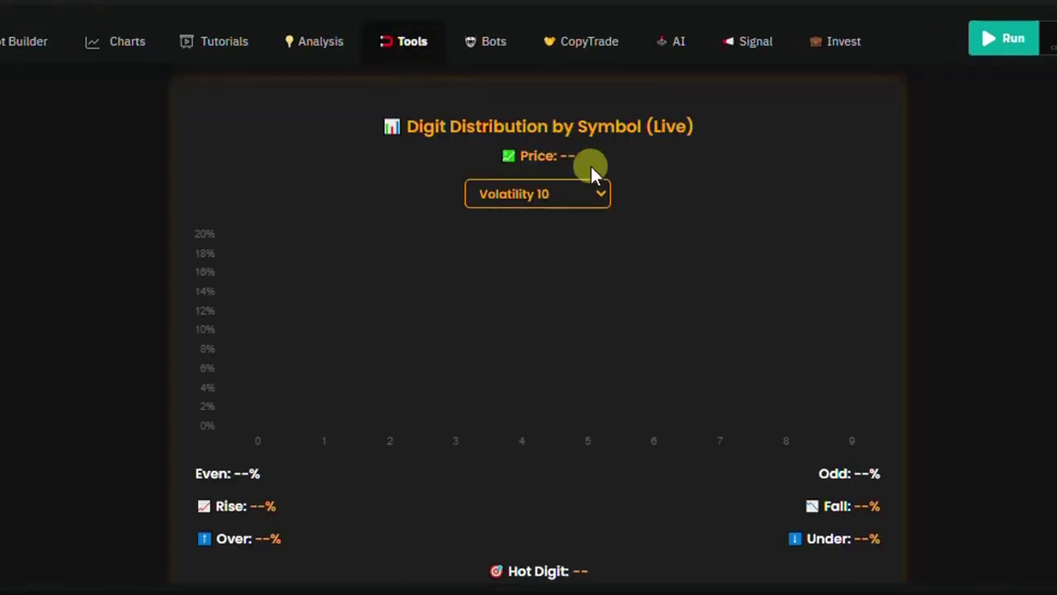
{"action": "left_click", "coordinate": [592, 197]}
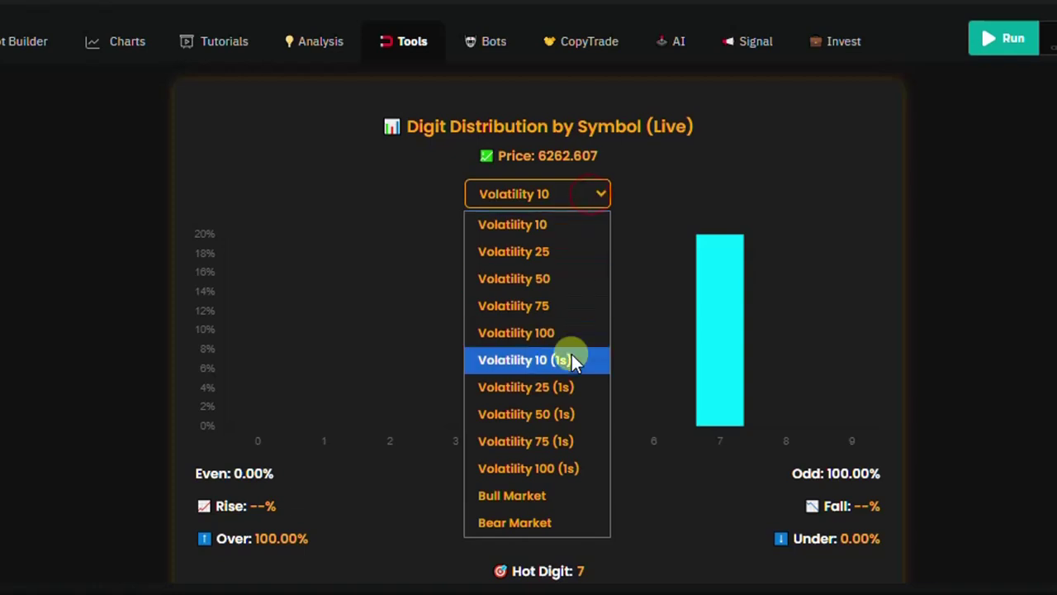
{"action": "left_click", "coordinate": [564, 464]}
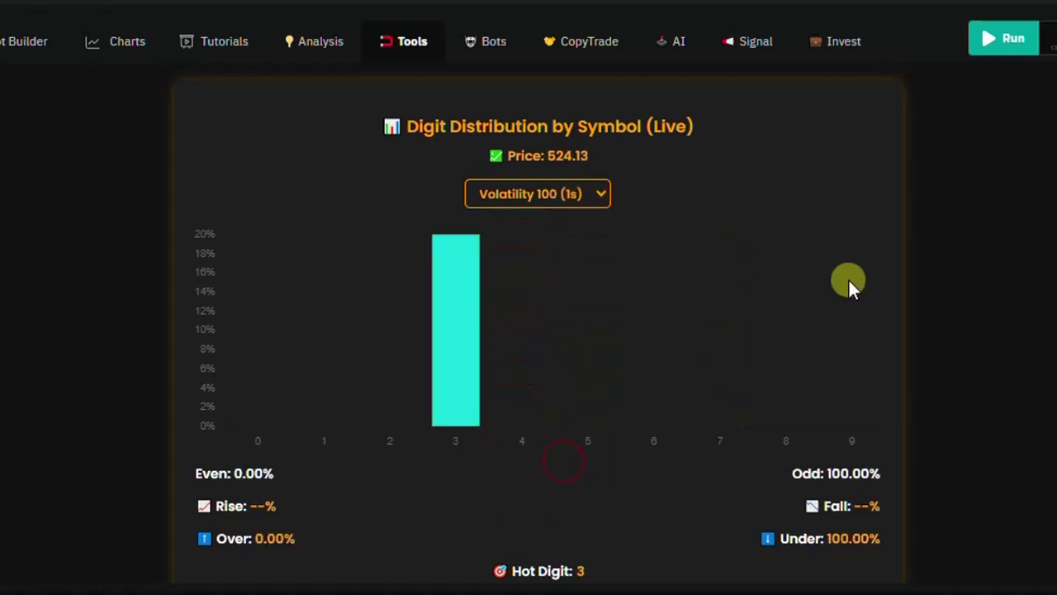
{"action": "scroll", "coordinate": [904, 371], "scroll_direction": "down", "scroll_amount": 2}
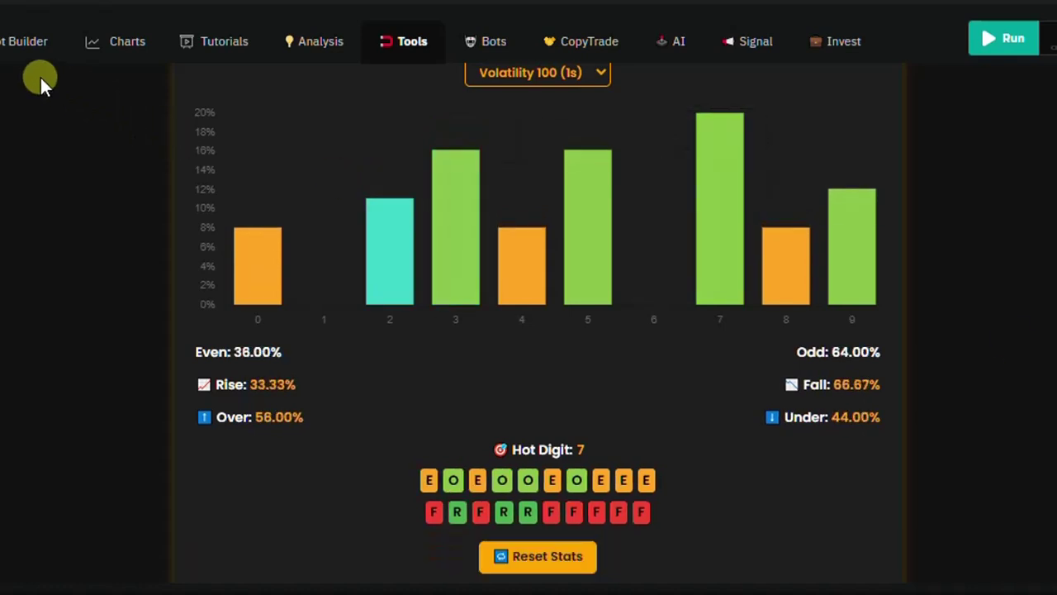
- Change the bot's Matches prediction to 7 in the trade options and run the bot again
{"action": "left_click", "coordinate": [24, 56]}
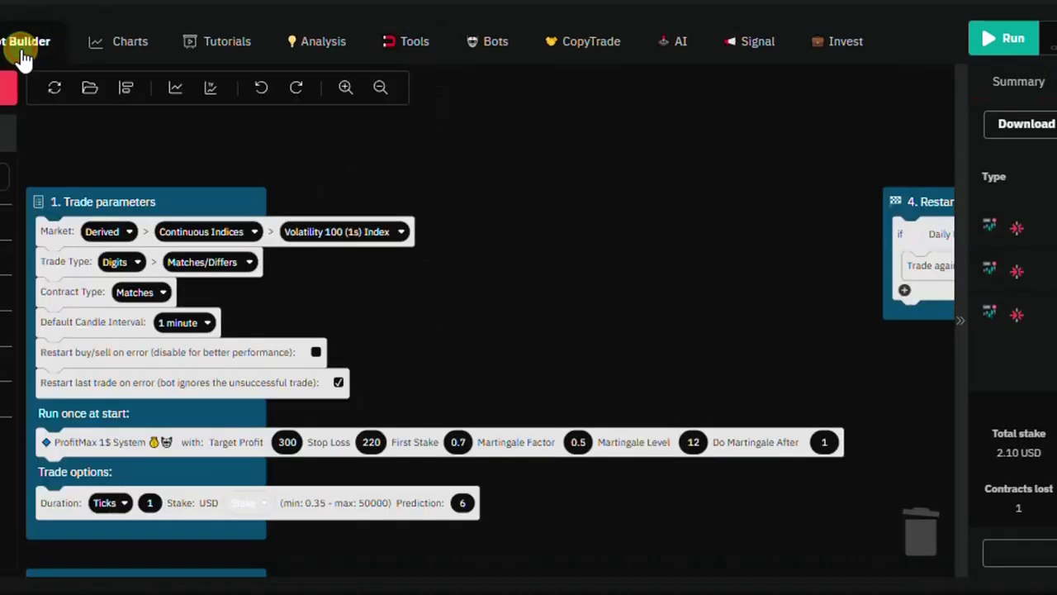
{"action": "left_click", "coordinate": [464, 501]}
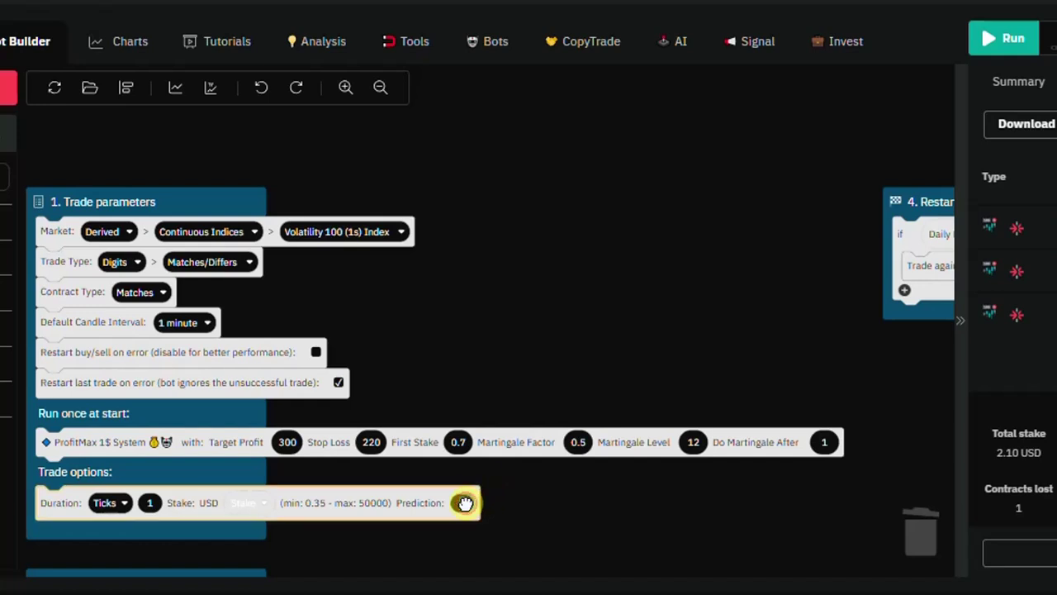
{"action": "left_click", "coordinate": [614, 290]}
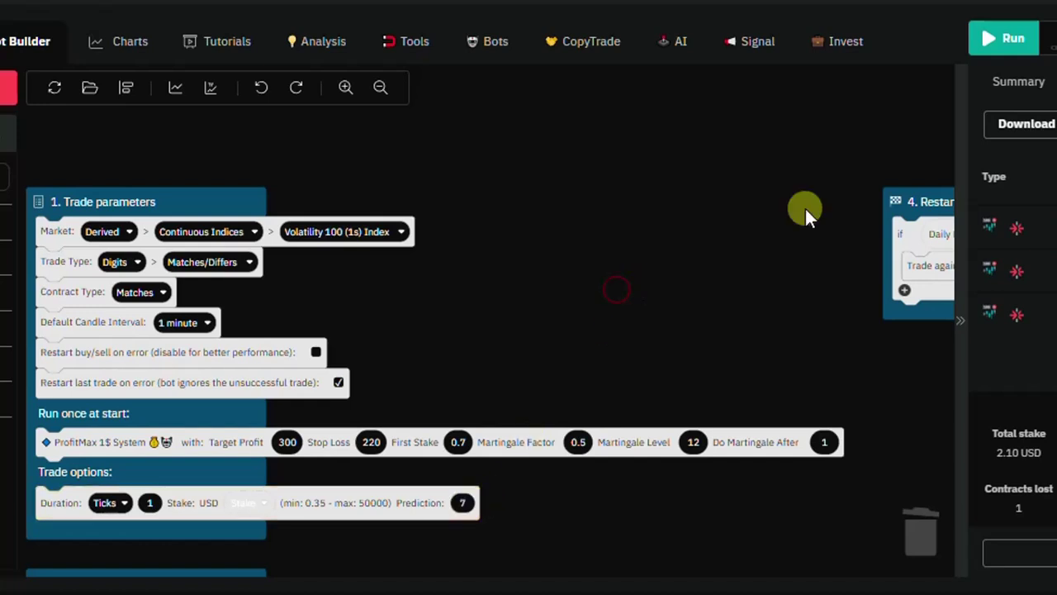
{"action": "left_click", "coordinate": [1006, 41]}
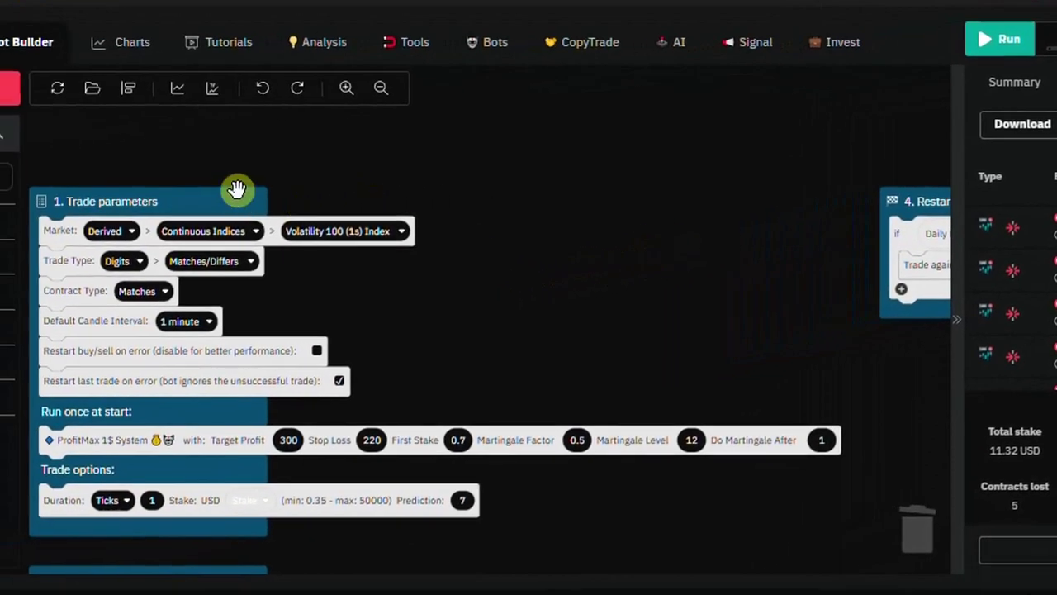
- Move the Trade parameters block slightly upward, and examine the live Volatility 10 distribution's hot digit and suggested contract
{"action": "left_click_drag", "start_coordinate": [237, 202], "coordinate": [242, 136]}
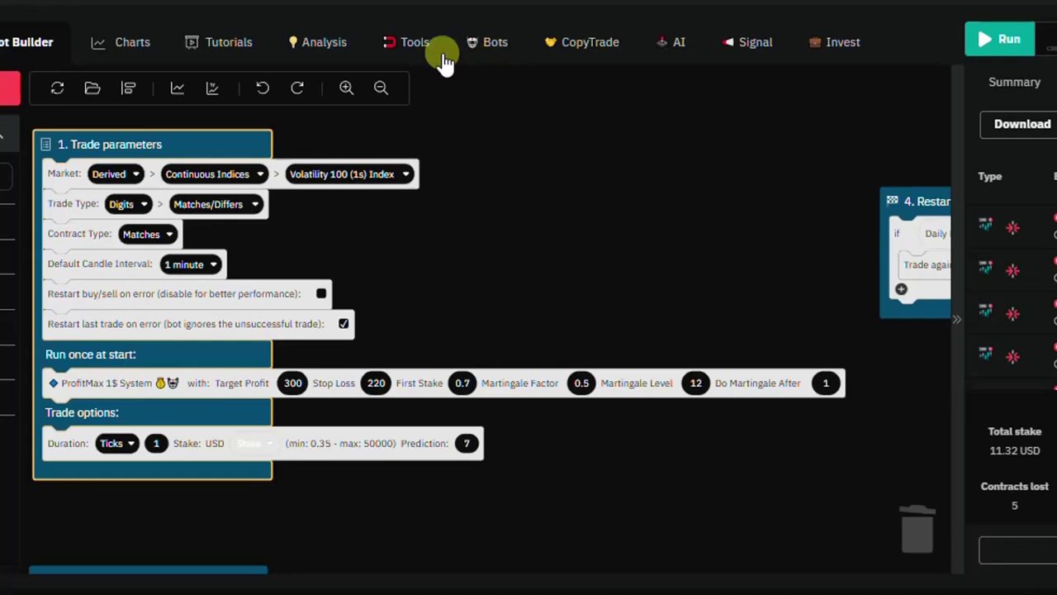
{"action": "left_click", "coordinate": [404, 51]}
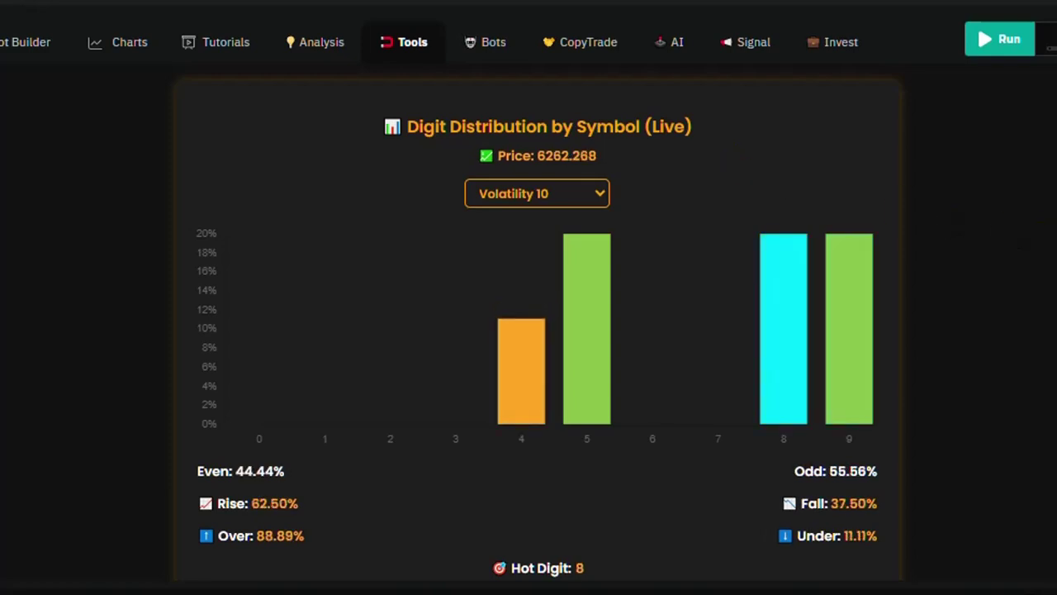
{"action": "scroll", "coordinate": [537, 322], "scroll_direction": "down", "scroll_amount": 2}
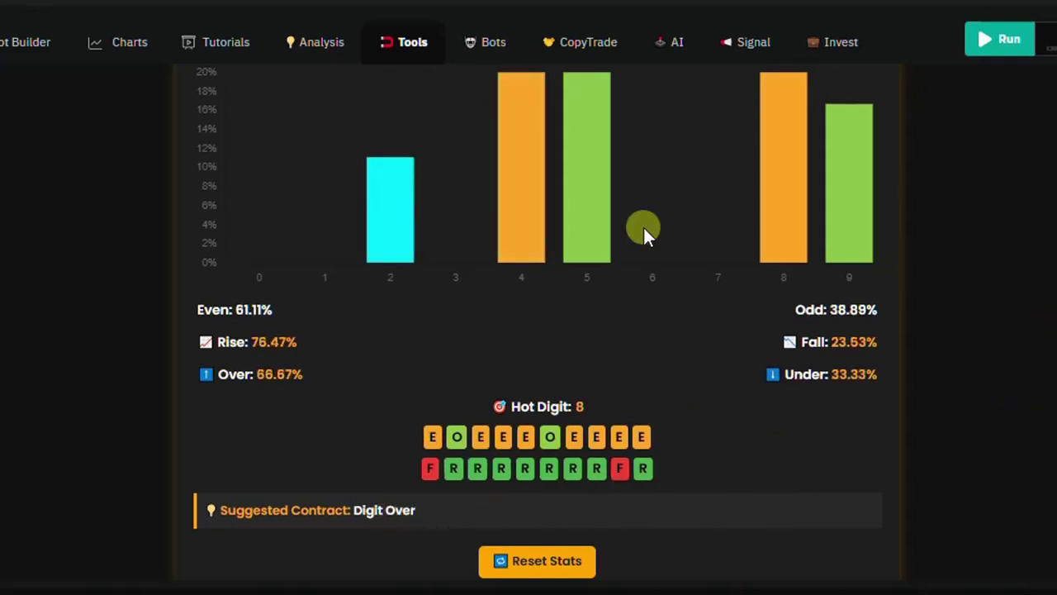
- Set the bot's Matches prediction to 8, then run the bot and stop it
{"action": "left_click", "coordinate": [8, 44]}
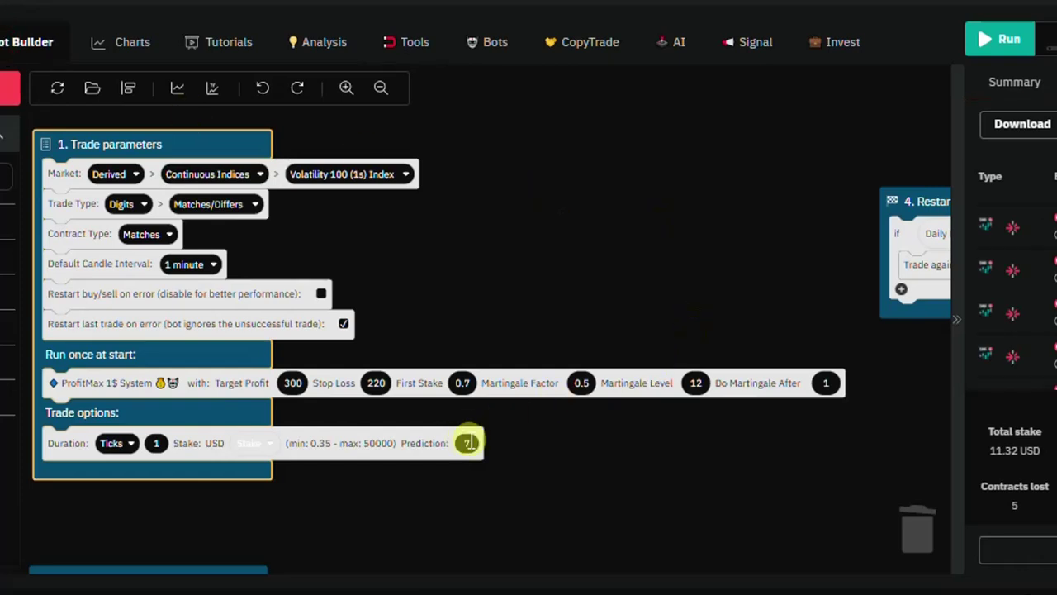
{"action": "left_click", "coordinate": [467, 443]}
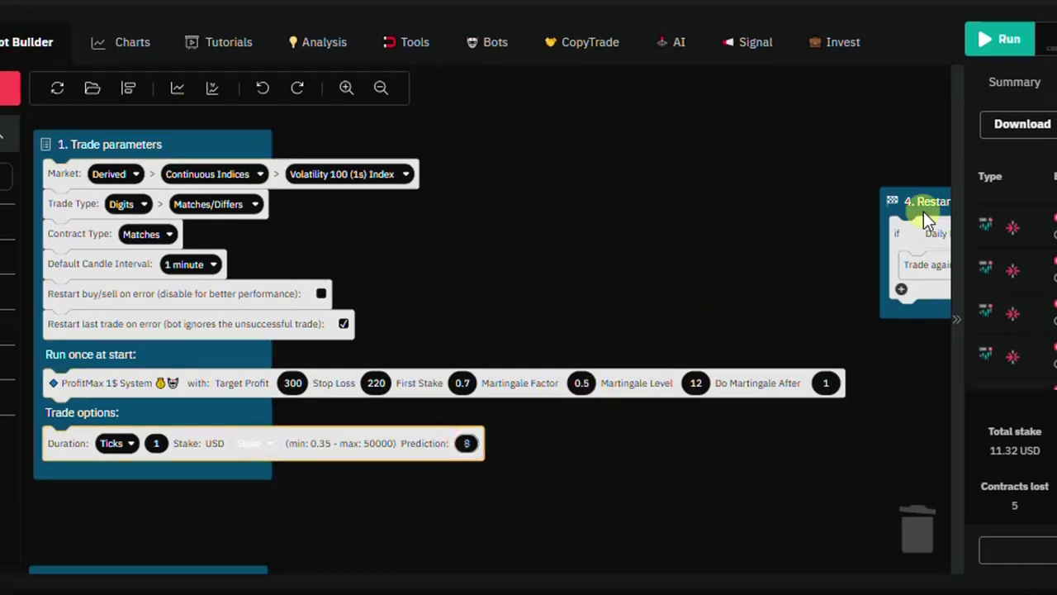
{"action": "left_click", "coordinate": [1002, 50]}
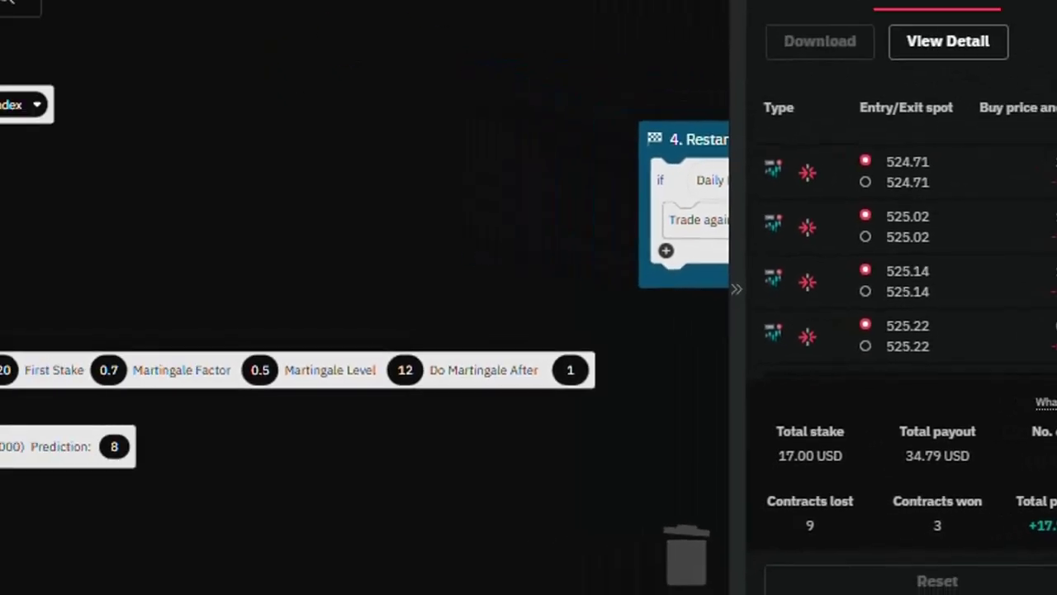
{"action": "left_click", "coordinate": [928, 43]}
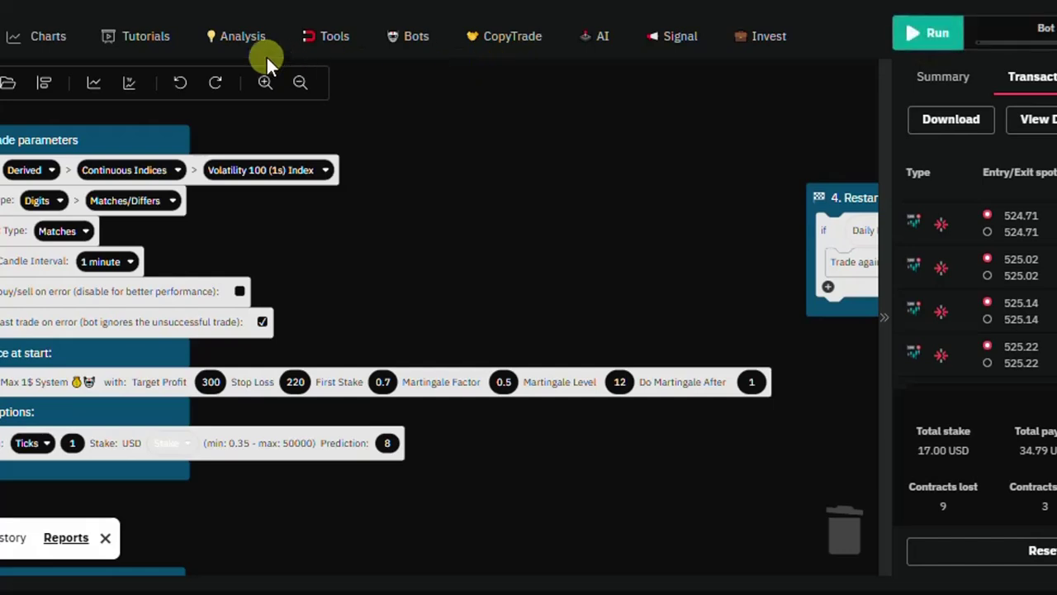
- Switch the live digit distribution back to Volatility 100 (1s) and examine its hot digit and percentages
{"action": "left_click", "coordinate": [322, 50]}
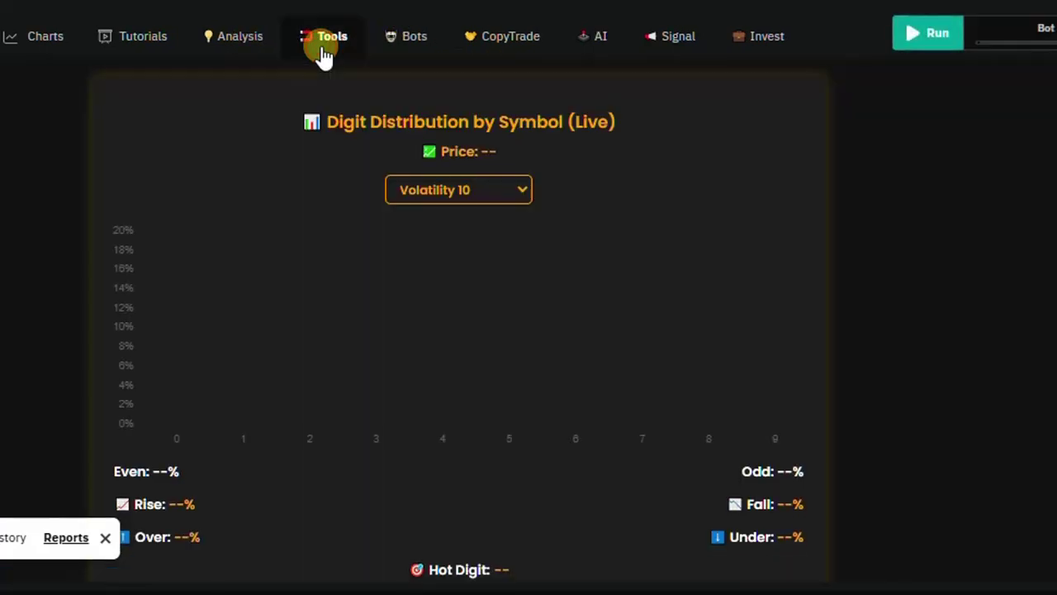
{"action": "left_click", "coordinate": [504, 196]}
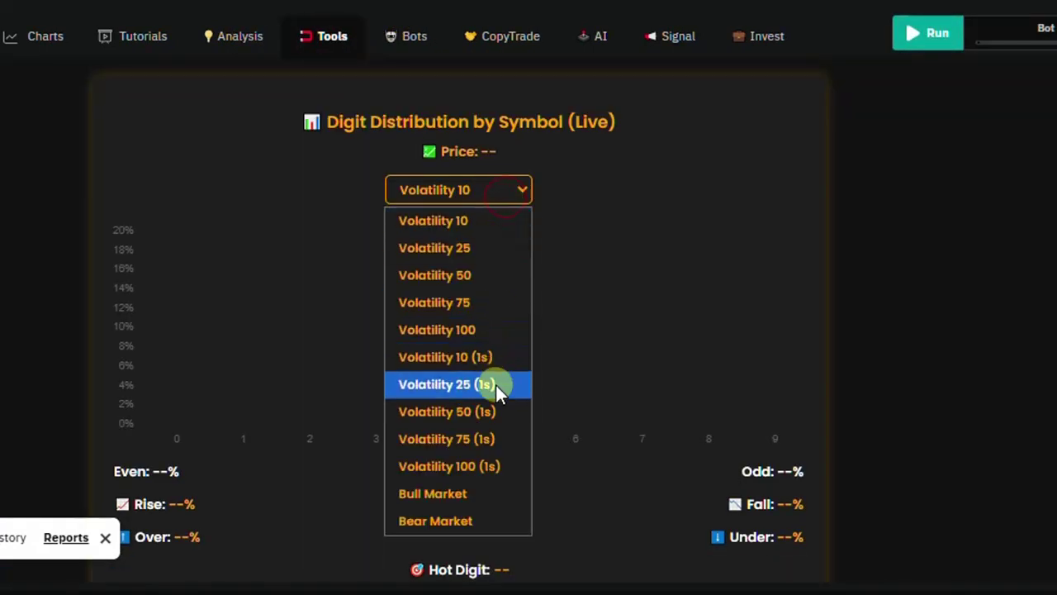
{"action": "left_click", "coordinate": [494, 465]}
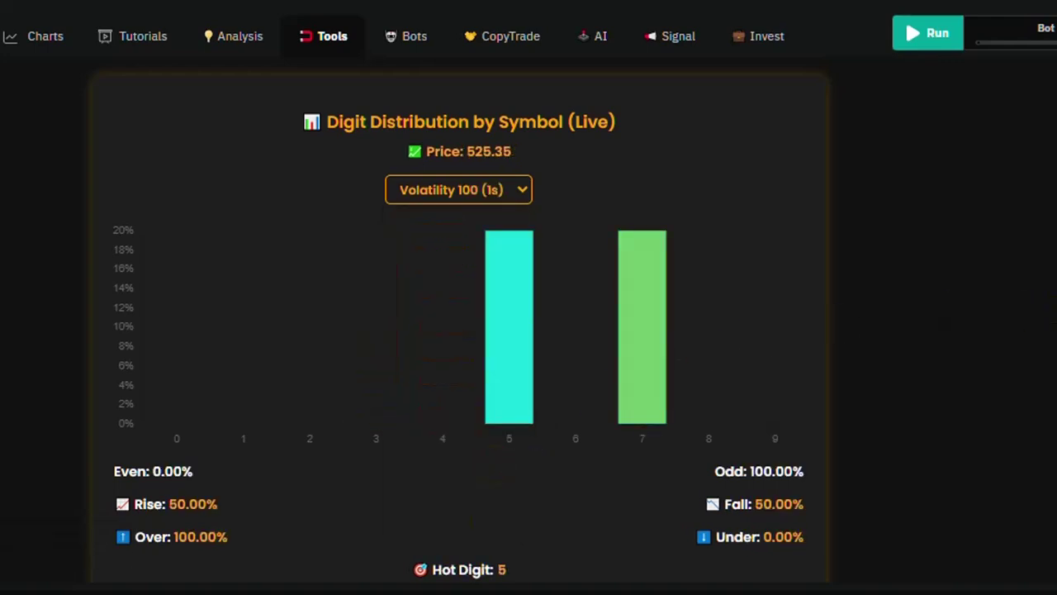
{"action": "scroll", "coordinate": [459, 322], "scroll_direction": "down", "scroll_amount": 1}
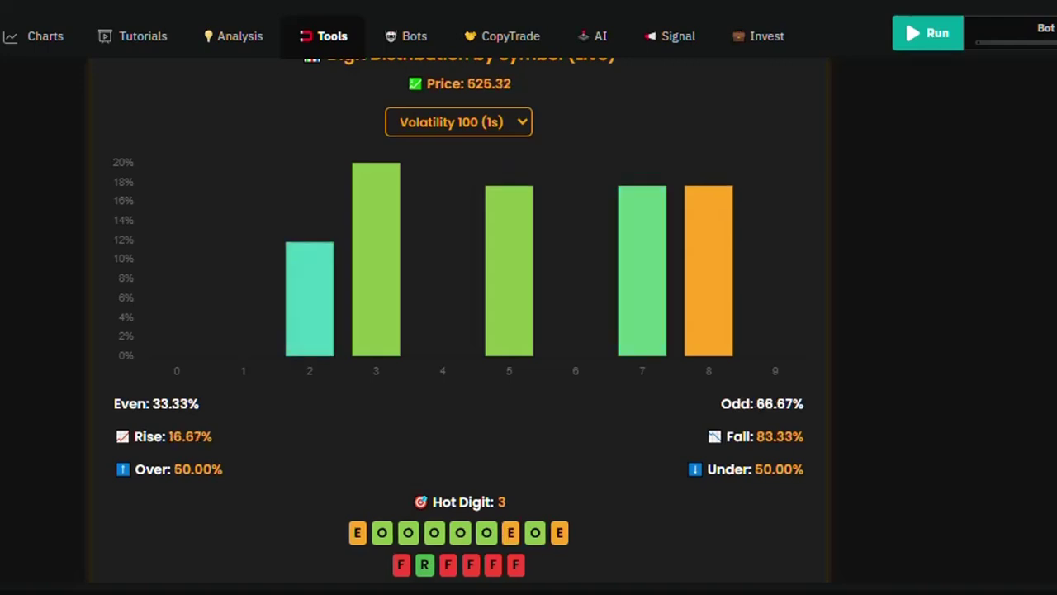
{"action": "scroll", "coordinate": [459, 320], "scroll_direction": "down", "scroll_amount": 1}
{"action": "scroll", "coordinate": [459, 322], "scroll_direction": "down", "scroll_amount": 2}
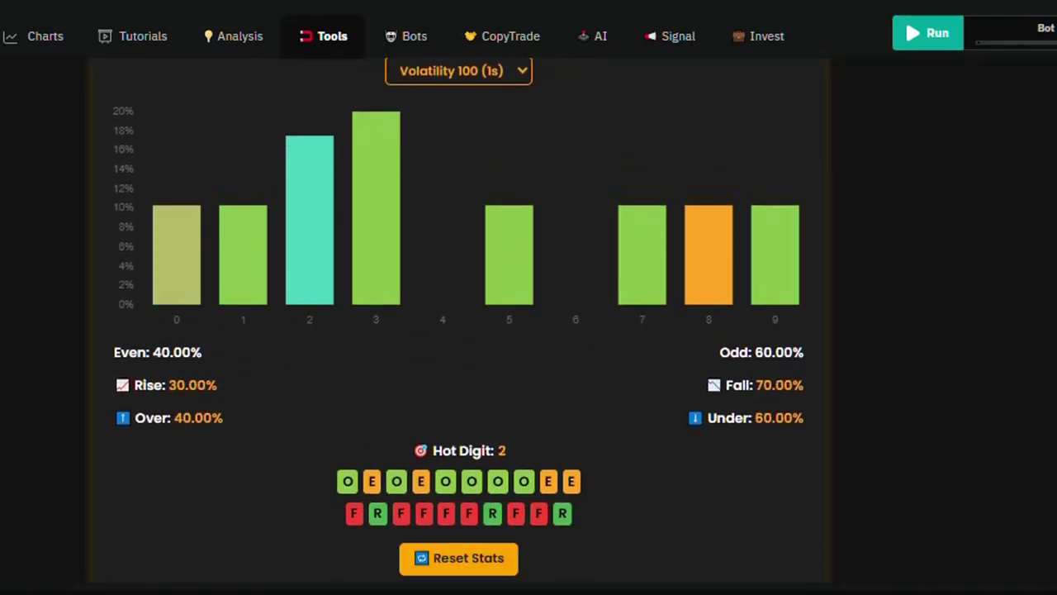
- Check the live Volatility 100 (1s) hot digit, then set the bot's Matches prediction to 3 and run the bot
{"action": "scroll", "coordinate": [459, 322], "scroll_direction": "down", "scroll_amount": 1}
{"action": "scroll", "coordinate": [459, 320], "scroll_direction": "down", "scroll_amount": 1}
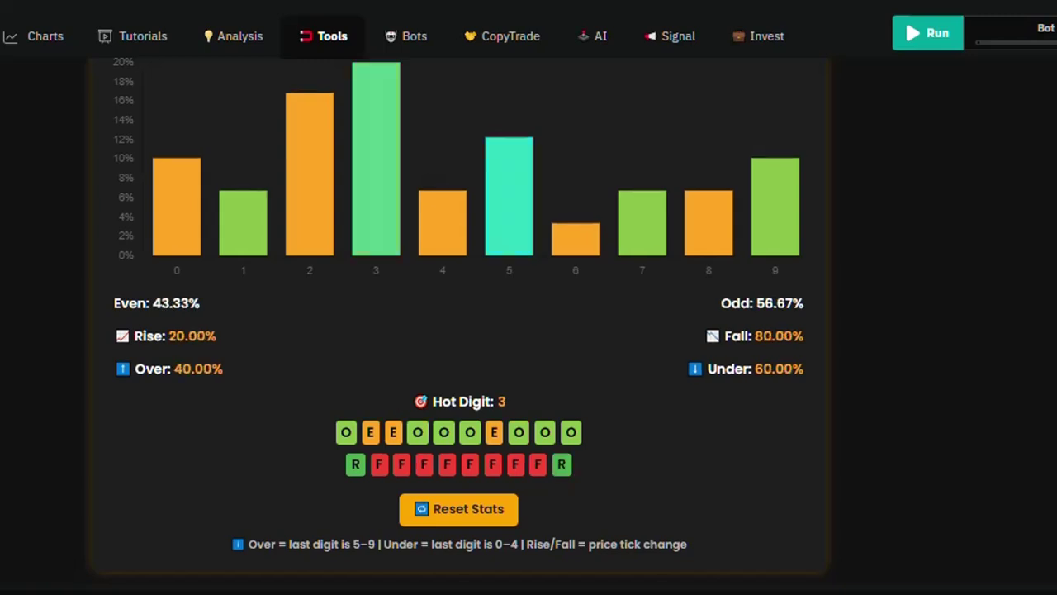
{"action": "scroll", "coordinate": [468, 152], "scroll_direction": "up", "scroll_amount": 1}
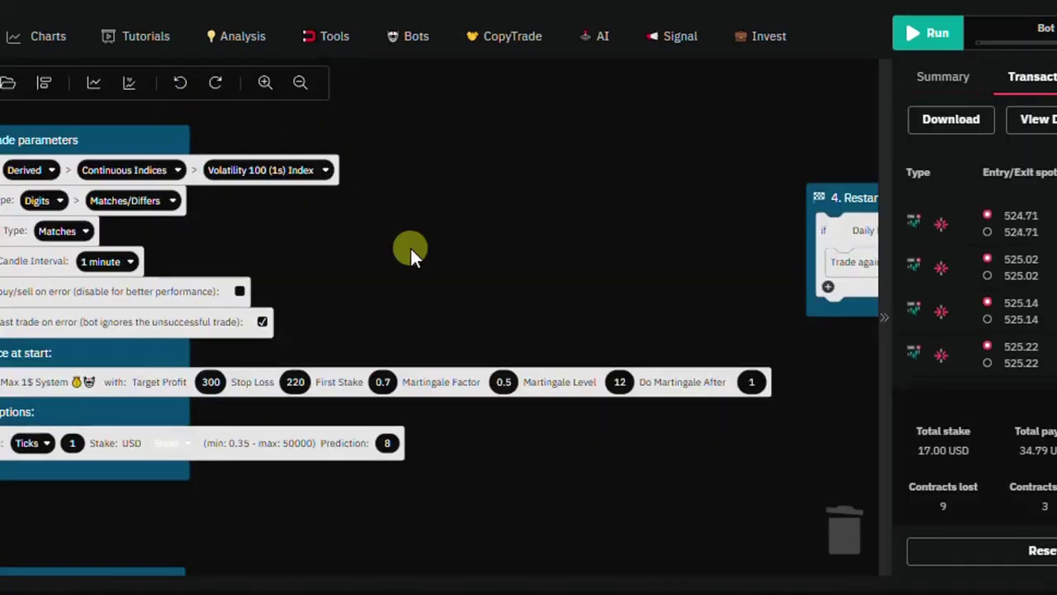
{"action": "left_click", "coordinate": [389, 443]}
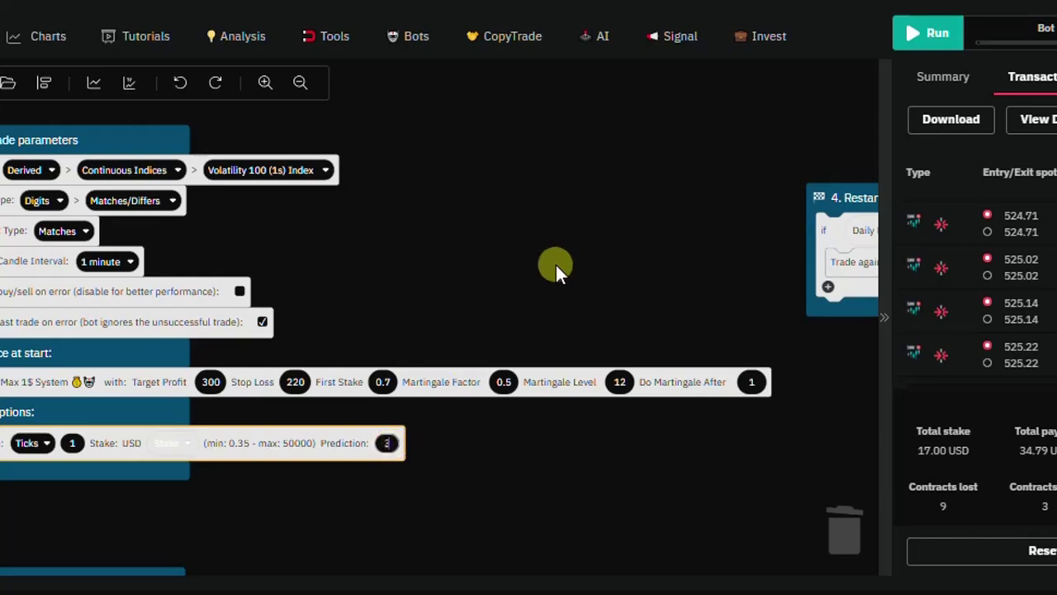
{"action": "left_click", "coordinate": [555, 264]}
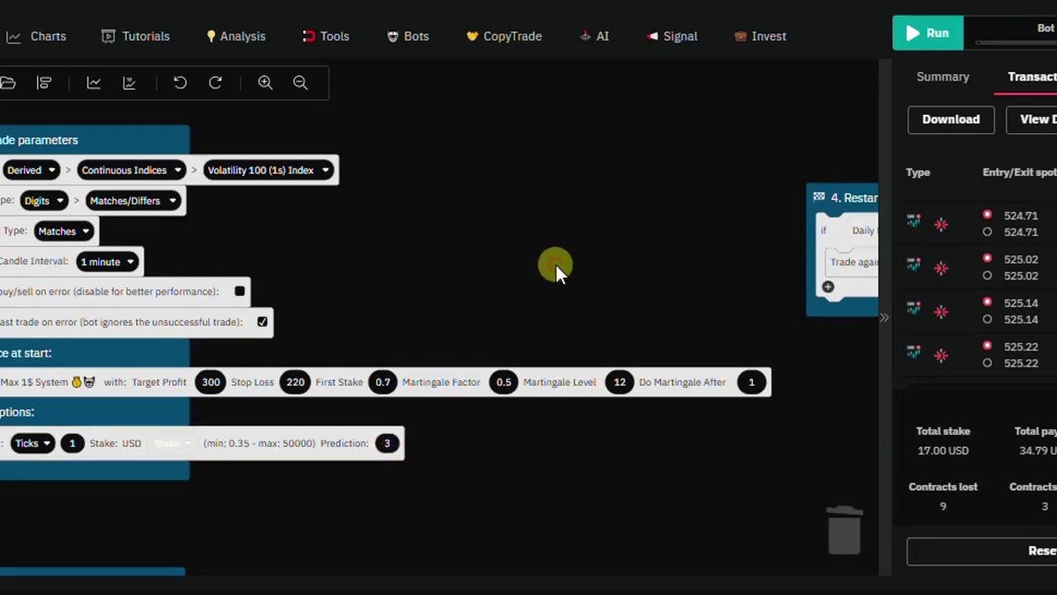
{"action": "left_click", "coordinate": [938, 36]}
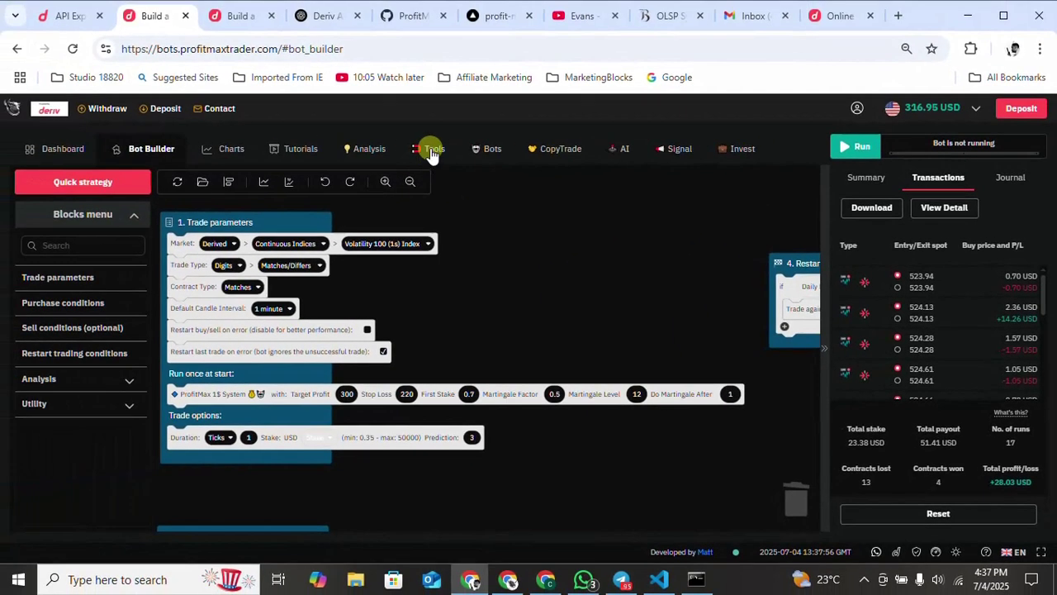
- Reopen the live digit distribution tool and examine the Volatility 10 hot digit and the even/odd, rise/fall and over/under percentages
{"action": "left_click", "coordinate": [431, 152]}
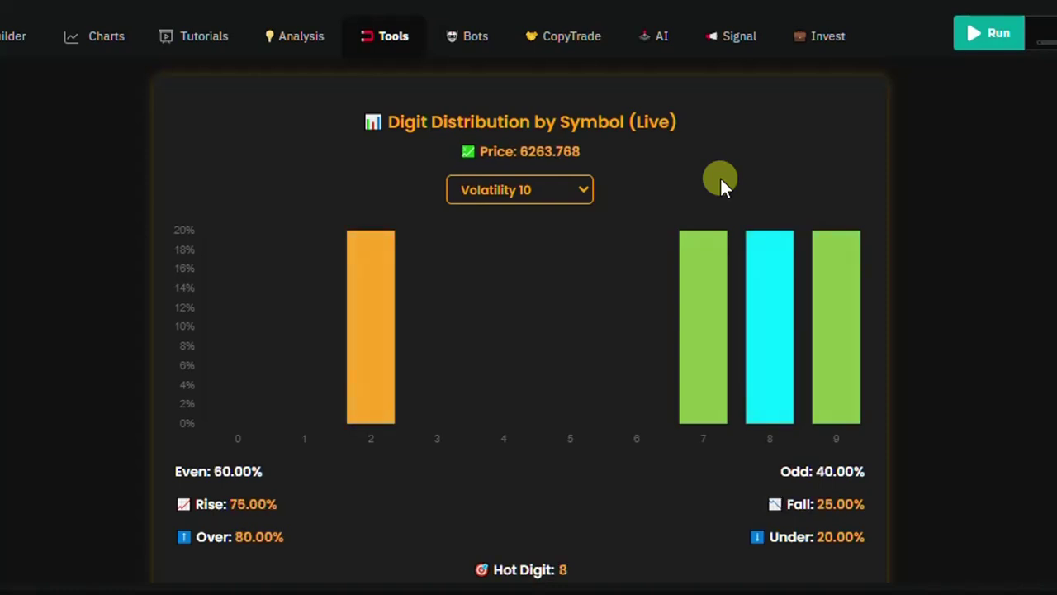
{"action": "scroll", "coordinate": [519, 330], "scroll_direction": "down", "scroll_amount": 3}
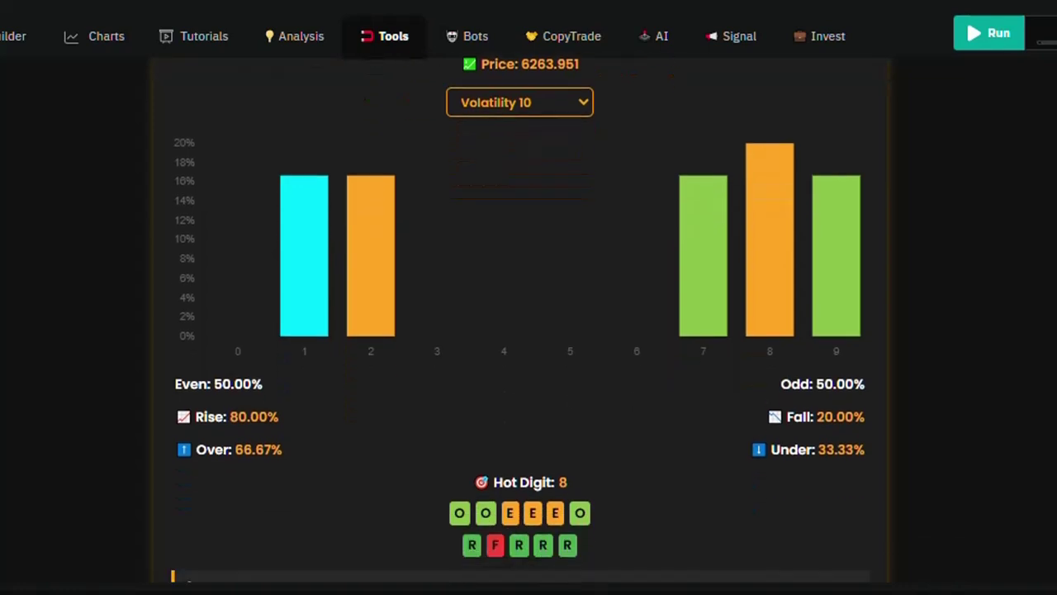